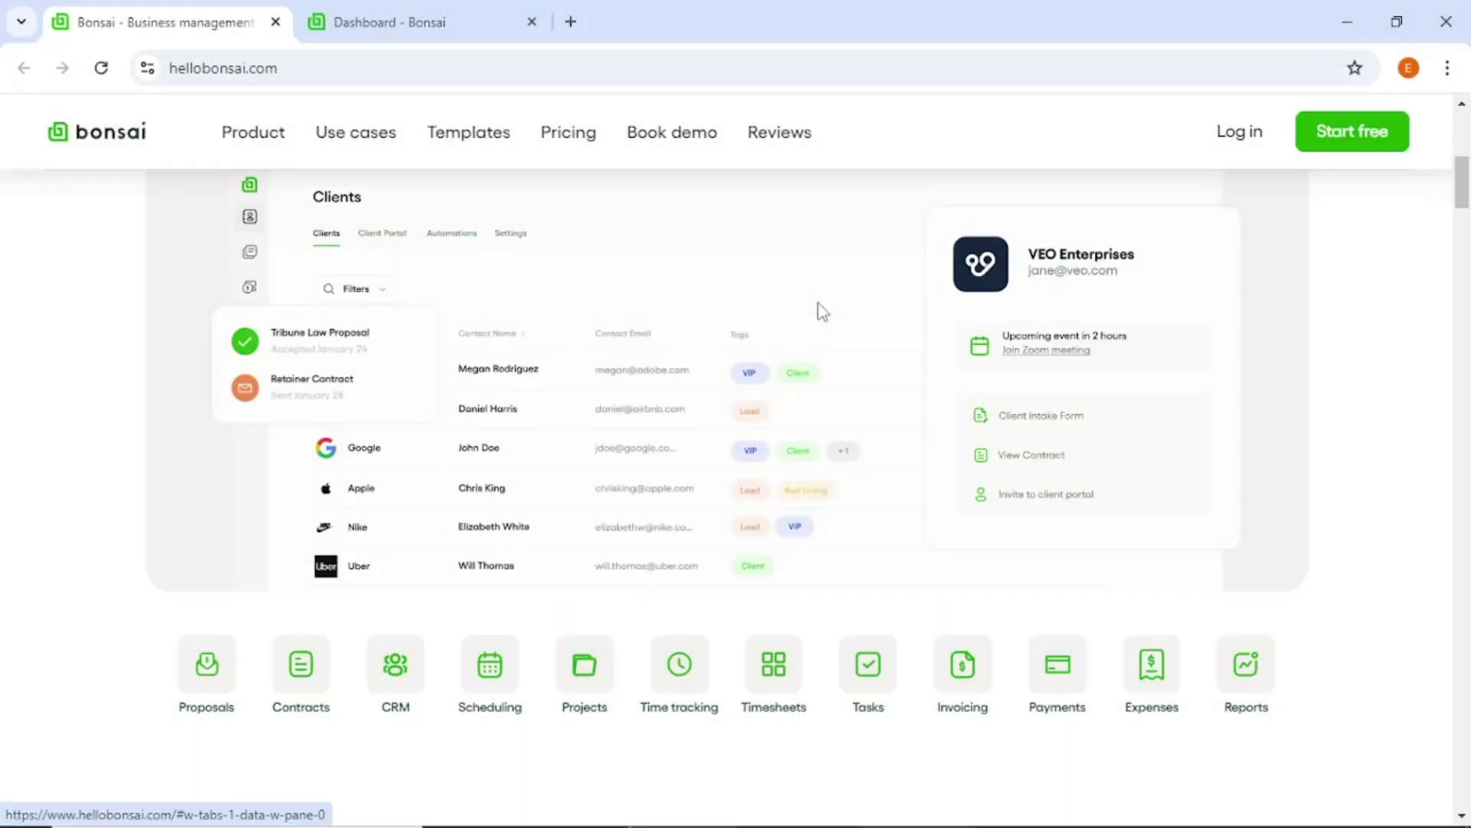
{"action": "scroll", "coordinate": [820, 308], "scroll_direction": "up", "scroll_amount": 1}
{"action": "scroll", "coordinate": [820, 304], "scroll_direction": "up", "scroll_amount": 3}
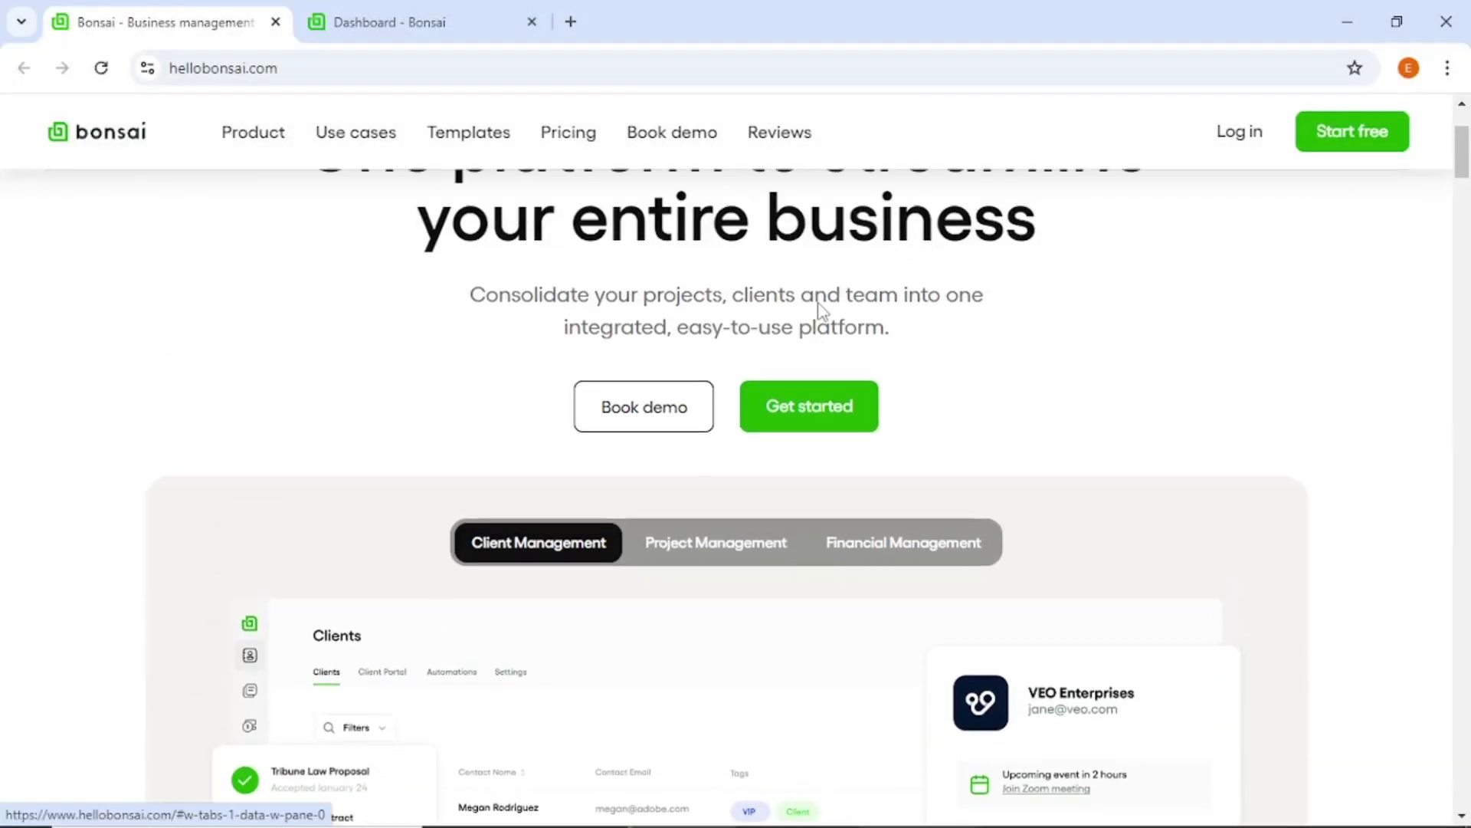
{"action": "scroll", "coordinate": [820, 303], "scroll_direction": "up", "scroll_amount": 1}
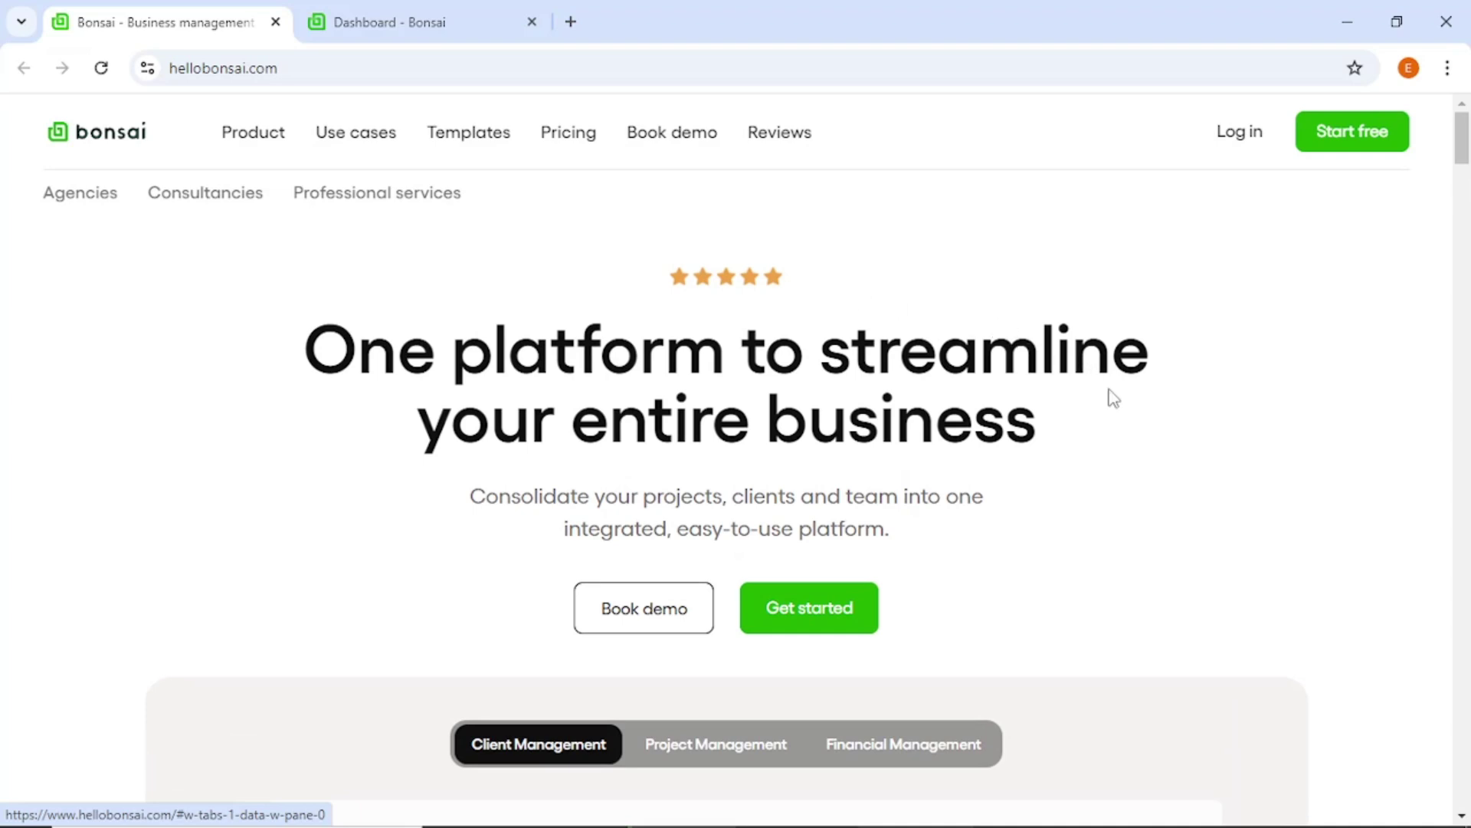
{"action": "scroll", "coordinate": [1110, 423], "scroll_direction": "down", "scroll_amount": 1}
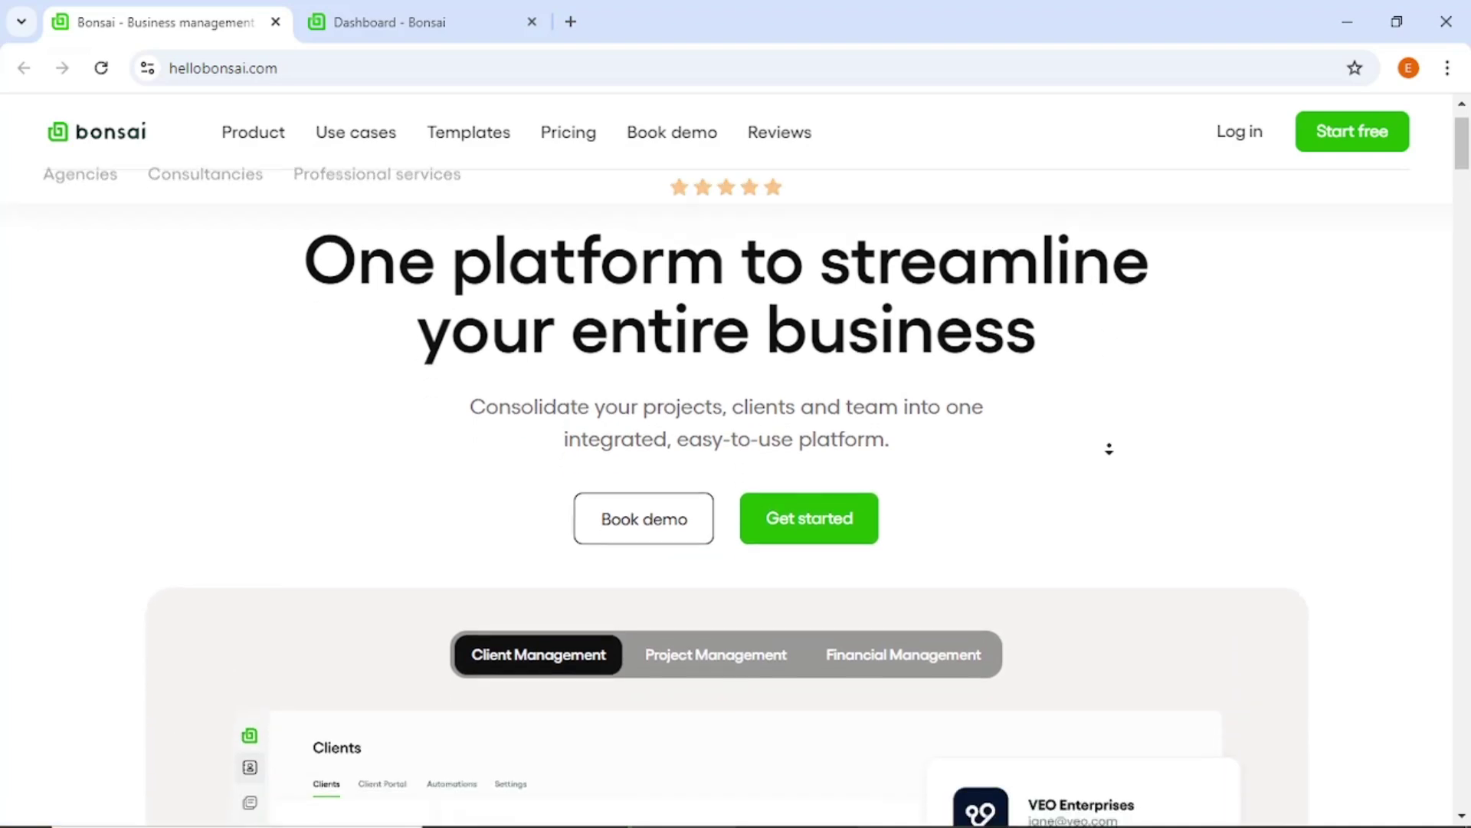
{"action": "scroll", "coordinate": [1109, 446], "scroll_direction": "down", "scroll_amount": 1}
{"action": "scroll", "coordinate": [1109, 452], "scroll_direction": "down", "scroll_amount": 2}
{"action": "scroll", "coordinate": [1109, 451], "scroll_direction": "down", "scroll_amount": 1}
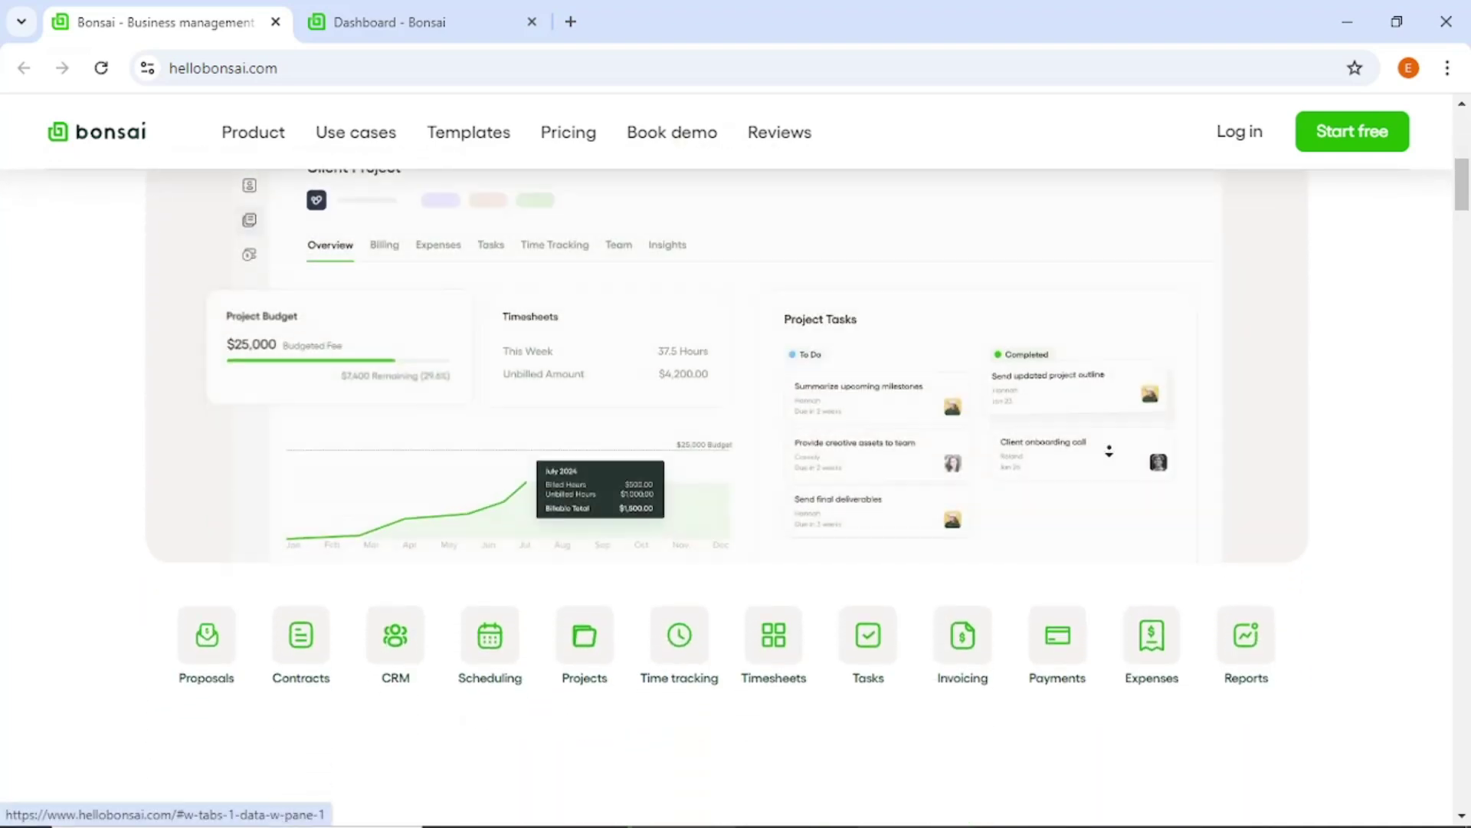
{"action": "scroll", "coordinate": [1112, 449], "scroll_direction": "down", "scroll_amount": 1}
{"action": "scroll", "coordinate": [1111, 454], "scroll_direction": "down", "scroll_amount": 2}
{"action": "scroll", "coordinate": [1111, 467], "scroll_direction": "down", "scroll_amount": 2}
{"action": "scroll", "coordinate": [1111, 467], "scroll_direction": "down", "scroll_amount": 2}
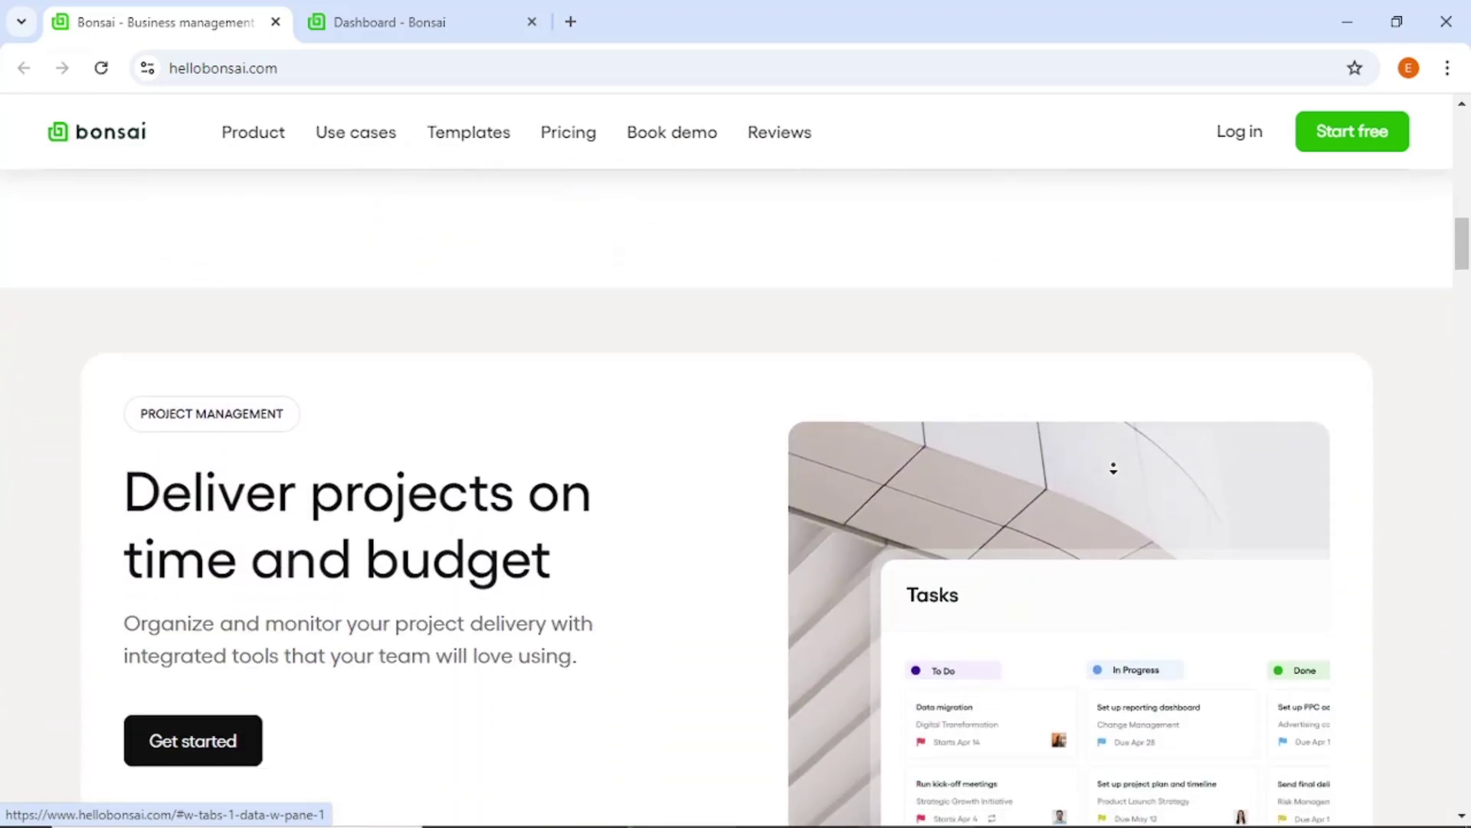
{"action": "scroll", "coordinate": [1110, 467], "scroll_direction": "down", "scroll_amount": 2}
{"action": "scroll", "coordinate": [1112, 468], "scroll_direction": "down", "scroll_amount": 2}
{"action": "scroll", "coordinate": [1112, 468], "scroll_direction": "down", "scroll_amount": 2}
{"action": "scroll", "coordinate": [1113, 466], "scroll_direction": "down", "scroll_amount": 2}
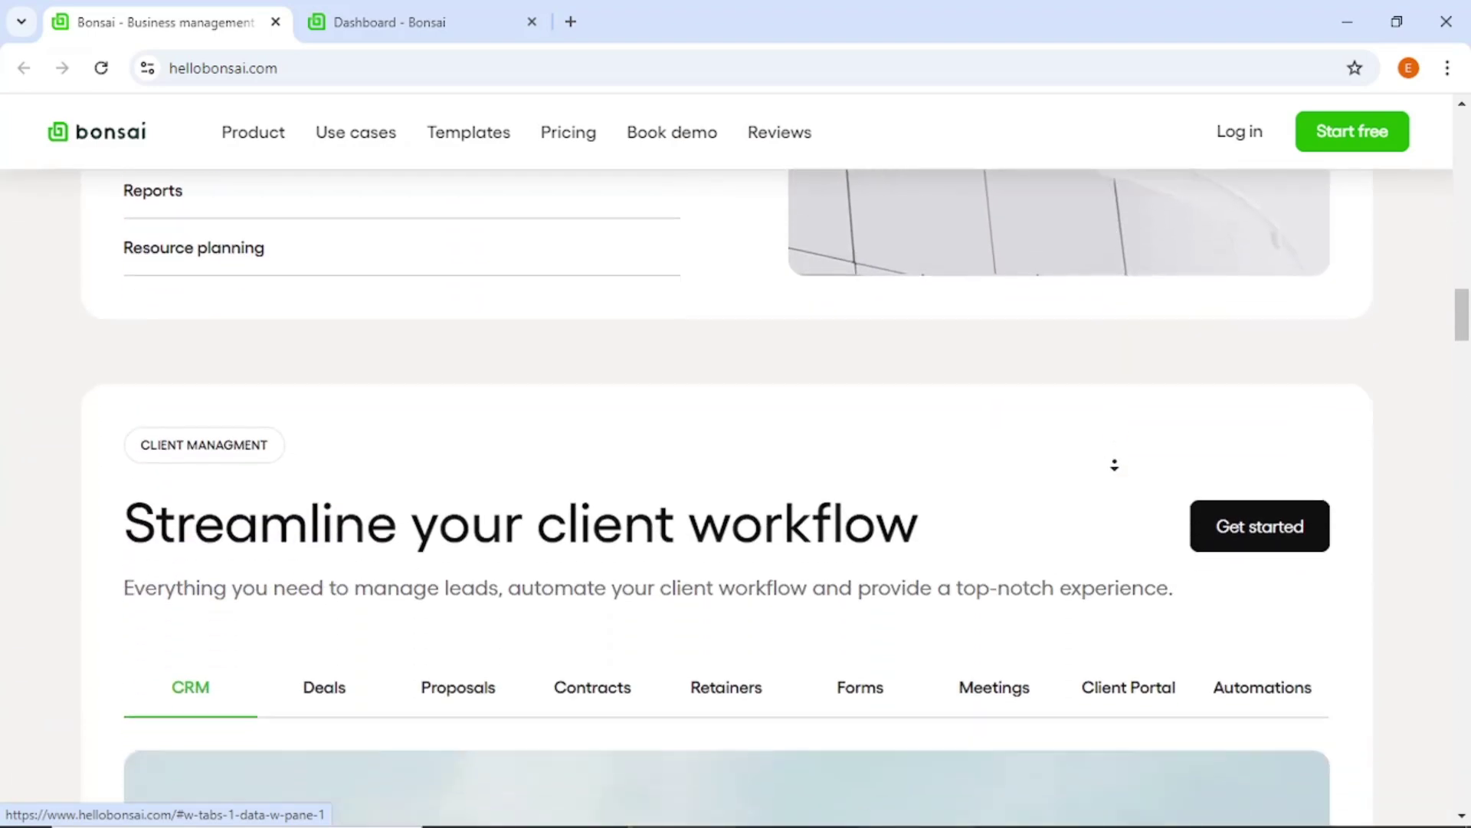
{"action": "scroll", "coordinate": [1113, 465], "scroll_direction": "down", "scroll_amount": 2}
{"action": "scroll", "coordinate": [1116, 461], "scroll_direction": "down", "scroll_amount": 2}
{"action": "scroll", "coordinate": [1116, 461], "scroll_direction": "down", "scroll_amount": 2}
{"action": "scroll", "coordinate": [1115, 461], "scroll_direction": "down", "scroll_amount": 2}
{"action": "scroll", "coordinate": [1116, 461], "scroll_direction": "down", "scroll_amount": 2}
{"action": "scroll", "coordinate": [1117, 461], "scroll_direction": "down", "scroll_amount": 2}
{"action": "scroll", "coordinate": [1117, 461], "scroll_direction": "down", "scroll_amount": 2}
{"action": "scroll", "coordinate": [1116, 460], "scroll_direction": "down", "scroll_amount": 2}
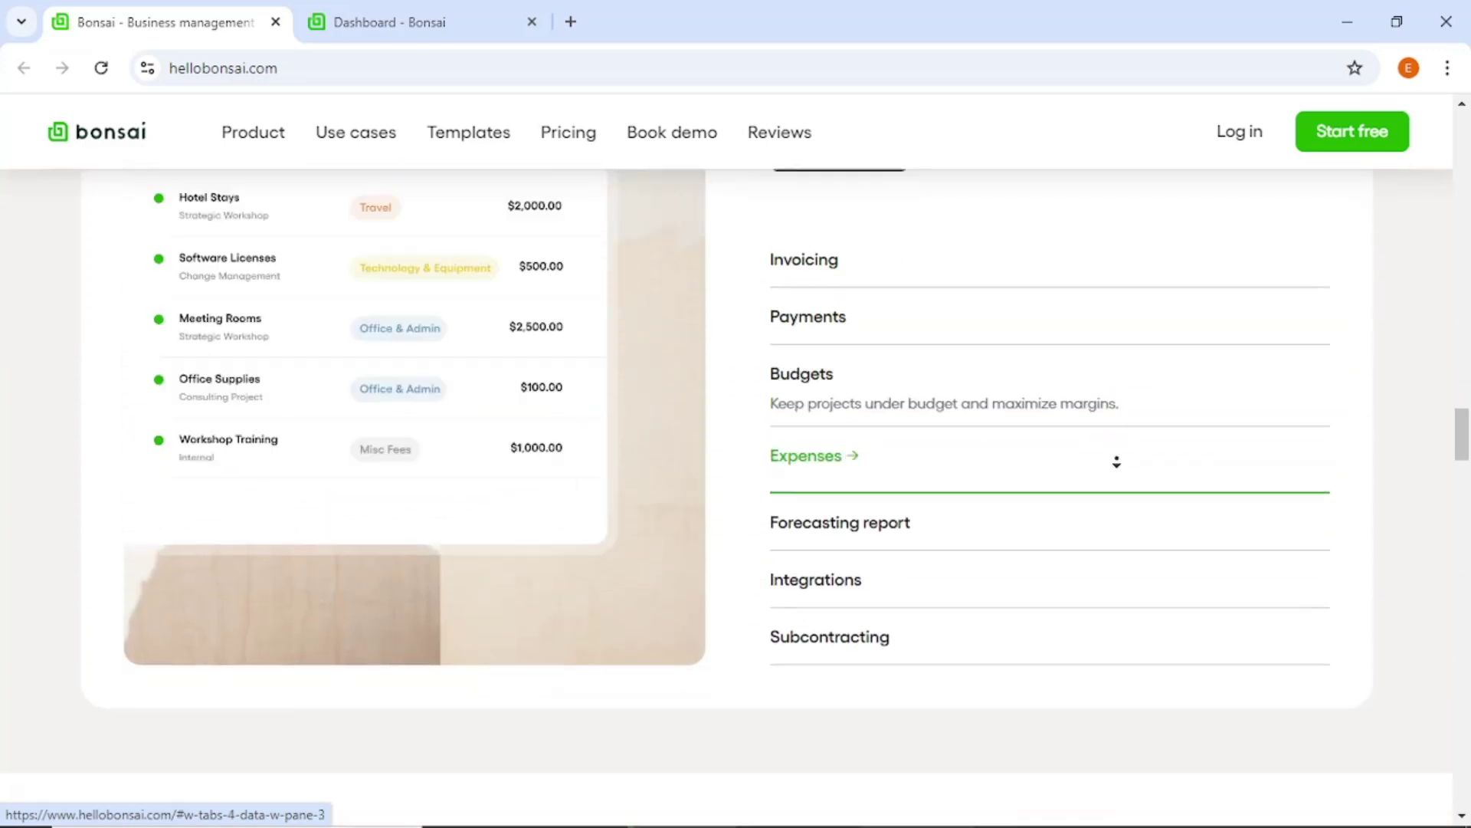
{"action": "scroll", "coordinate": [1116, 461], "scroll_direction": "down", "scroll_amount": 2}
{"action": "scroll", "coordinate": [1116, 461], "scroll_direction": "down", "scroll_amount": 2}
{"action": "scroll", "coordinate": [1116, 461], "scroll_direction": "down", "scroll_amount": 2}
{"action": "scroll", "coordinate": [1117, 462], "scroll_direction": "down", "scroll_amount": 2}
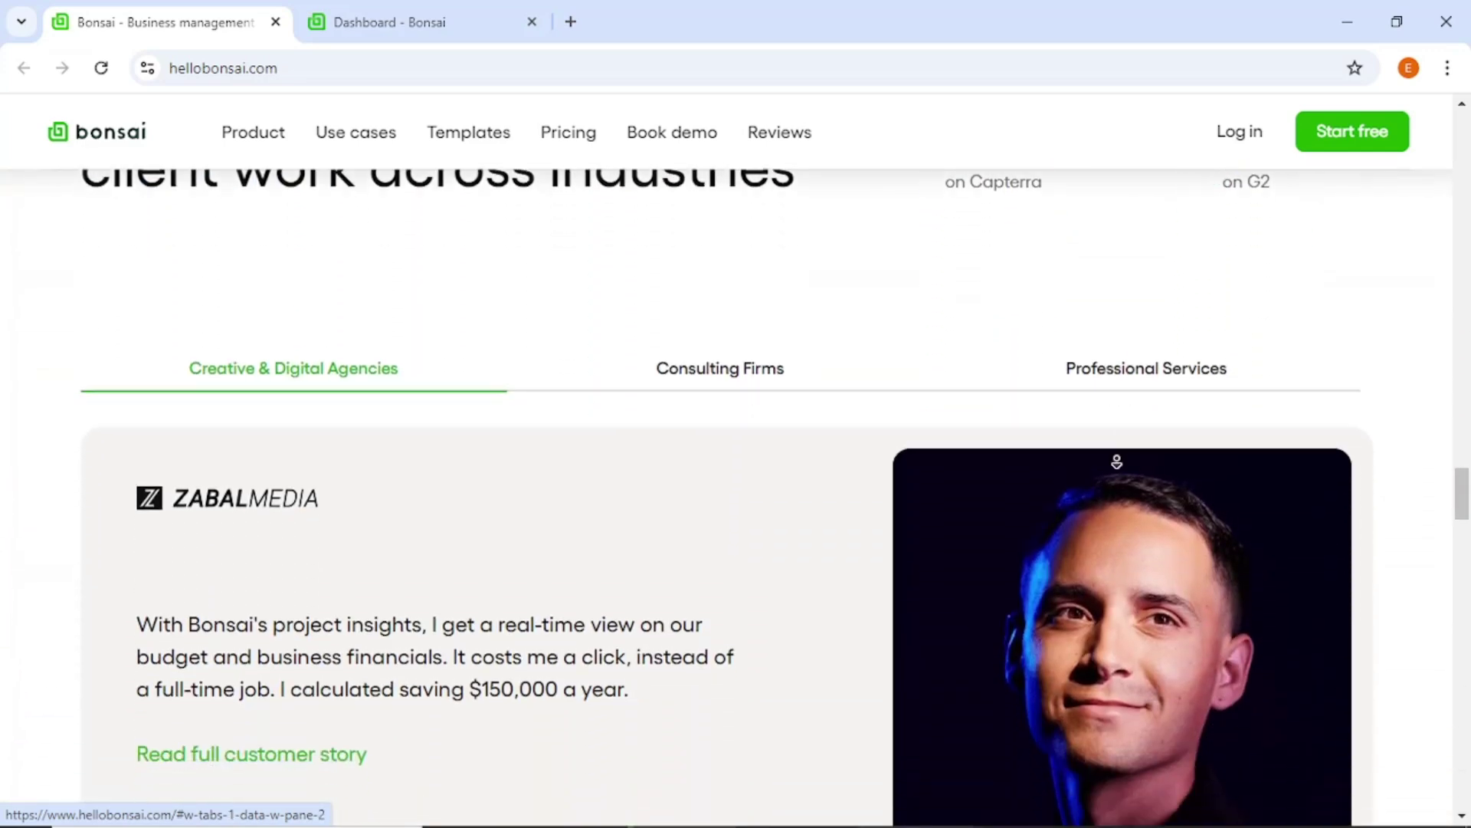
{"action": "scroll", "coordinate": [1116, 462], "scroll_direction": "down", "scroll_amount": 2}
{"action": "scroll", "coordinate": [1116, 461], "scroll_direction": "down", "scroll_amount": 2}
{"action": "scroll", "coordinate": [1116, 461], "scroll_direction": "down", "scroll_amount": 2}
{"action": "scroll", "coordinate": [1117, 460], "scroll_direction": "down", "scroll_amount": 2}
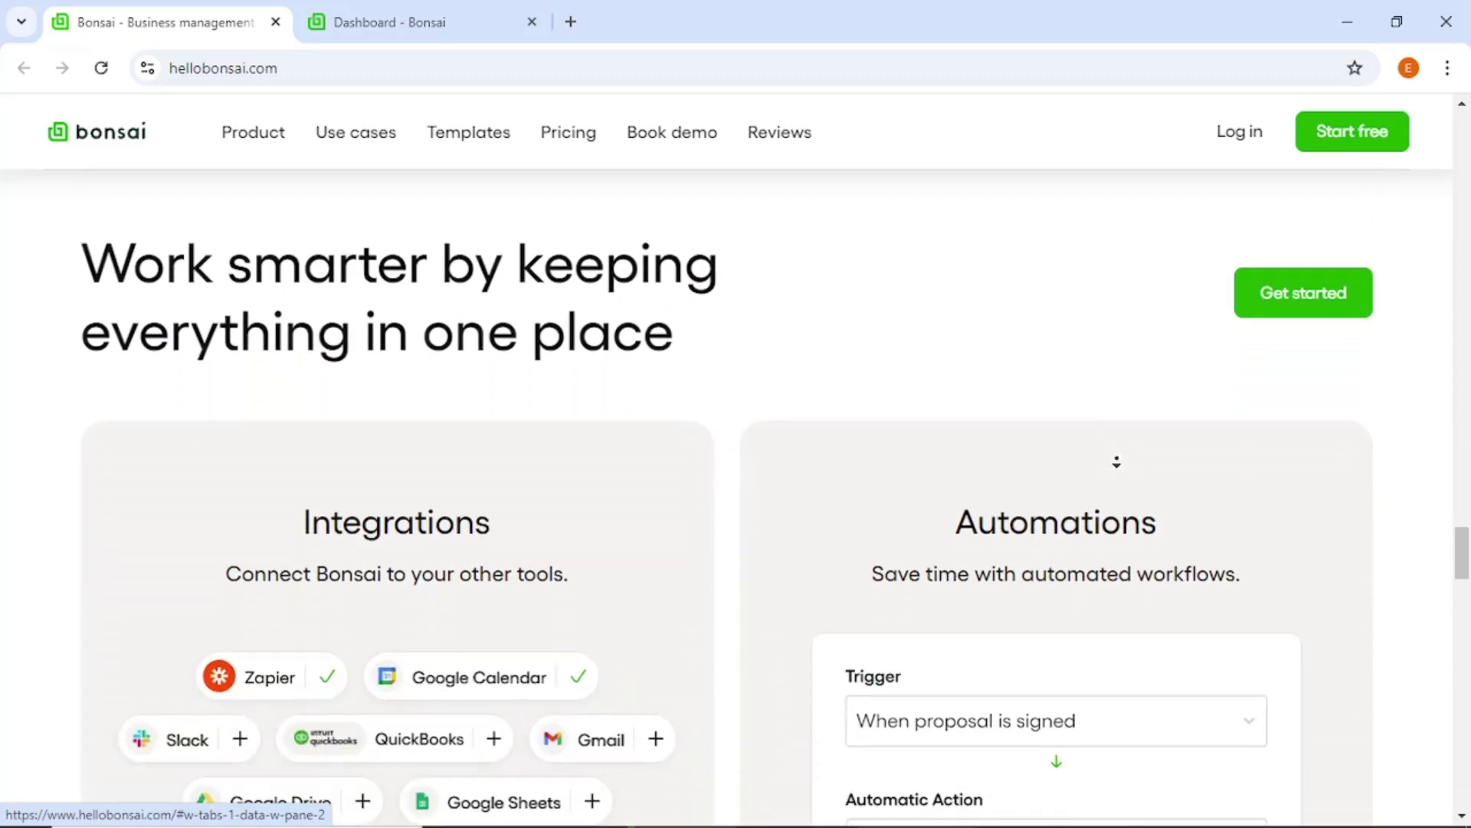
{"action": "scroll", "coordinate": [1116, 461], "scroll_direction": "down", "scroll_amount": 2}
{"action": "scroll", "coordinate": [1117, 462], "scroll_direction": "down", "scroll_amount": 2}
{"action": "scroll", "coordinate": [1116, 460], "scroll_direction": "down", "scroll_amount": 2}
{"action": "scroll", "coordinate": [1117, 461], "scroll_direction": "down", "scroll_amount": 2}
{"action": "scroll", "coordinate": [1116, 461], "scroll_direction": "down", "scroll_amount": 2}
{"action": "scroll", "coordinate": [1117, 461], "scroll_direction": "down", "scroll_amount": 2}
{"action": "scroll", "coordinate": [1117, 461], "scroll_direction": "down", "scroll_amount": 2}
{"action": "scroll", "coordinate": [1116, 460], "scroll_direction": "down", "scroll_amount": 2}
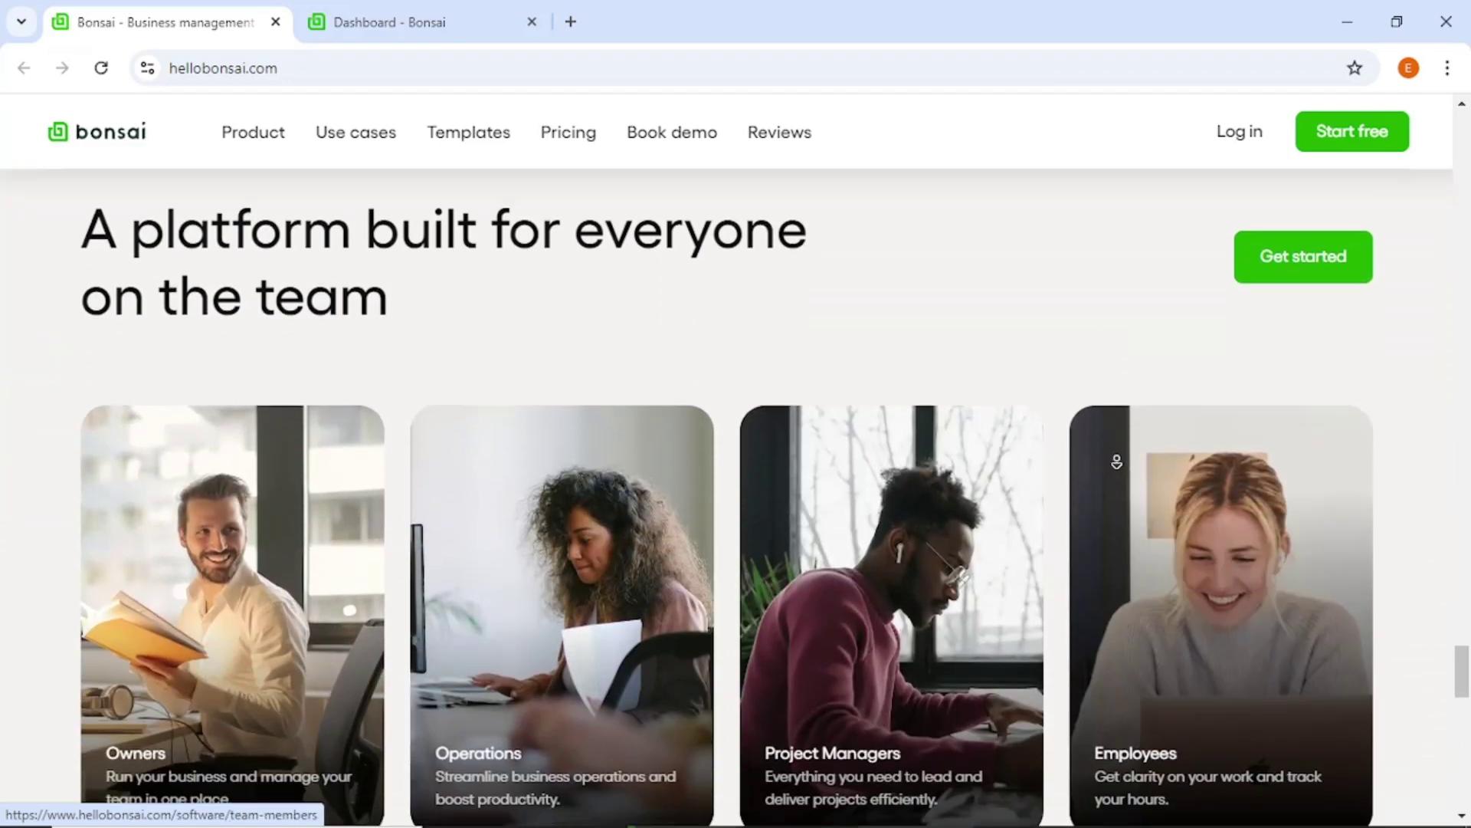
{"action": "scroll", "coordinate": [1116, 461], "scroll_direction": "down", "scroll_amount": 2}
{"action": "scroll", "coordinate": [1116, 461], "scroll_direction": "down", "scroll_amount": 2}
{"action": "scroll", "coordinate": [1116, 461], "scroll_direction": "down", "scroll_amount": 2}
{"action": "scroll", "coordinate": [1116, 460], "scroll_direction": "down", "scroll_amount": 2}
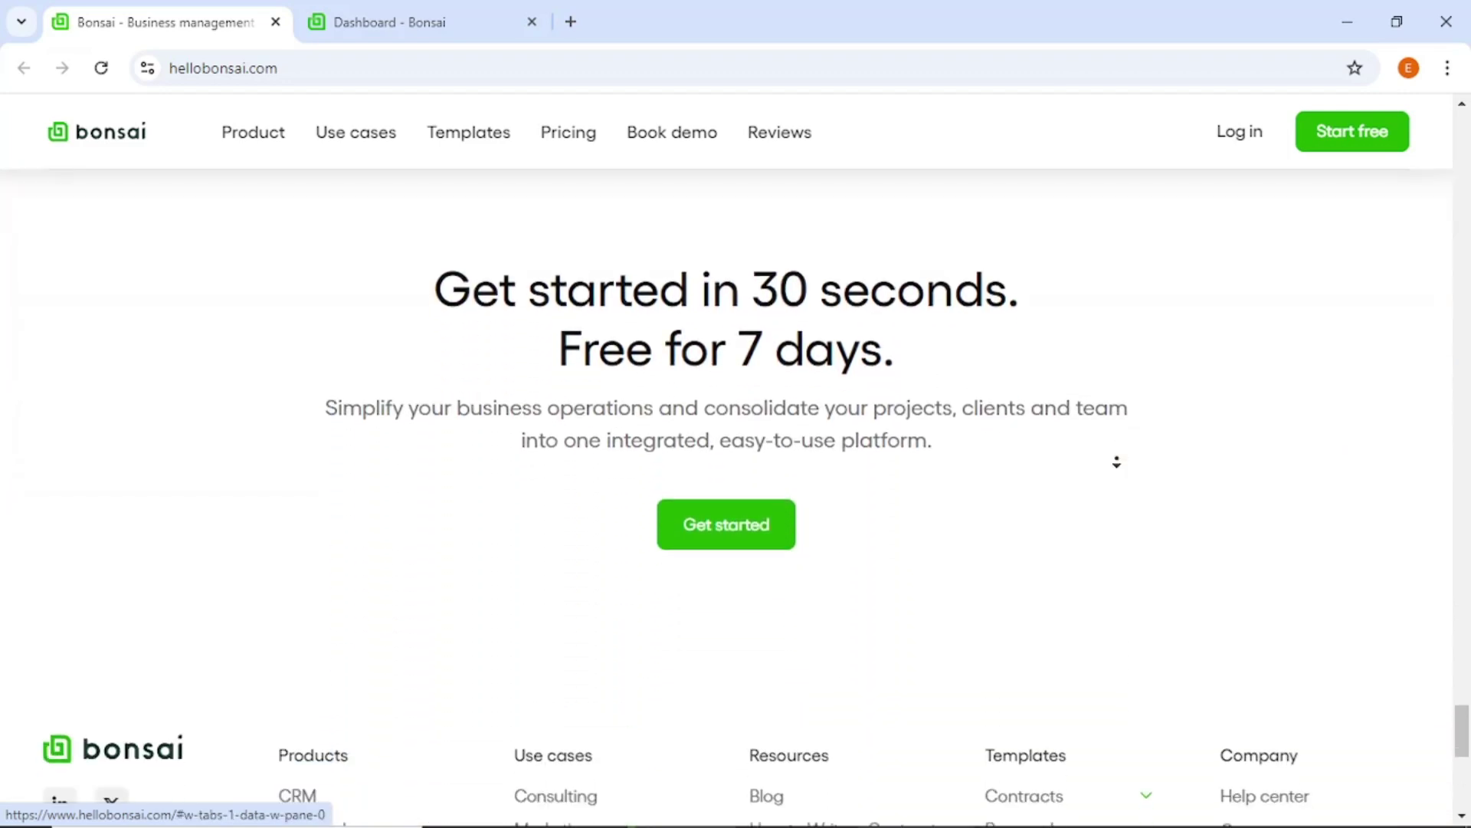
{"action": "scroll", "coordinate": [1116, 460], "scroll_direction": "down", "scroll_amount": 2}
{"action": "scroll", "coordinate": [1116, 461], "scroll_direction": "down", "scroll_amount": 2}
{"action": "scroll", "coordinate": [1116, 460], "scroll_direction": "down", "scroll_amount": 1}
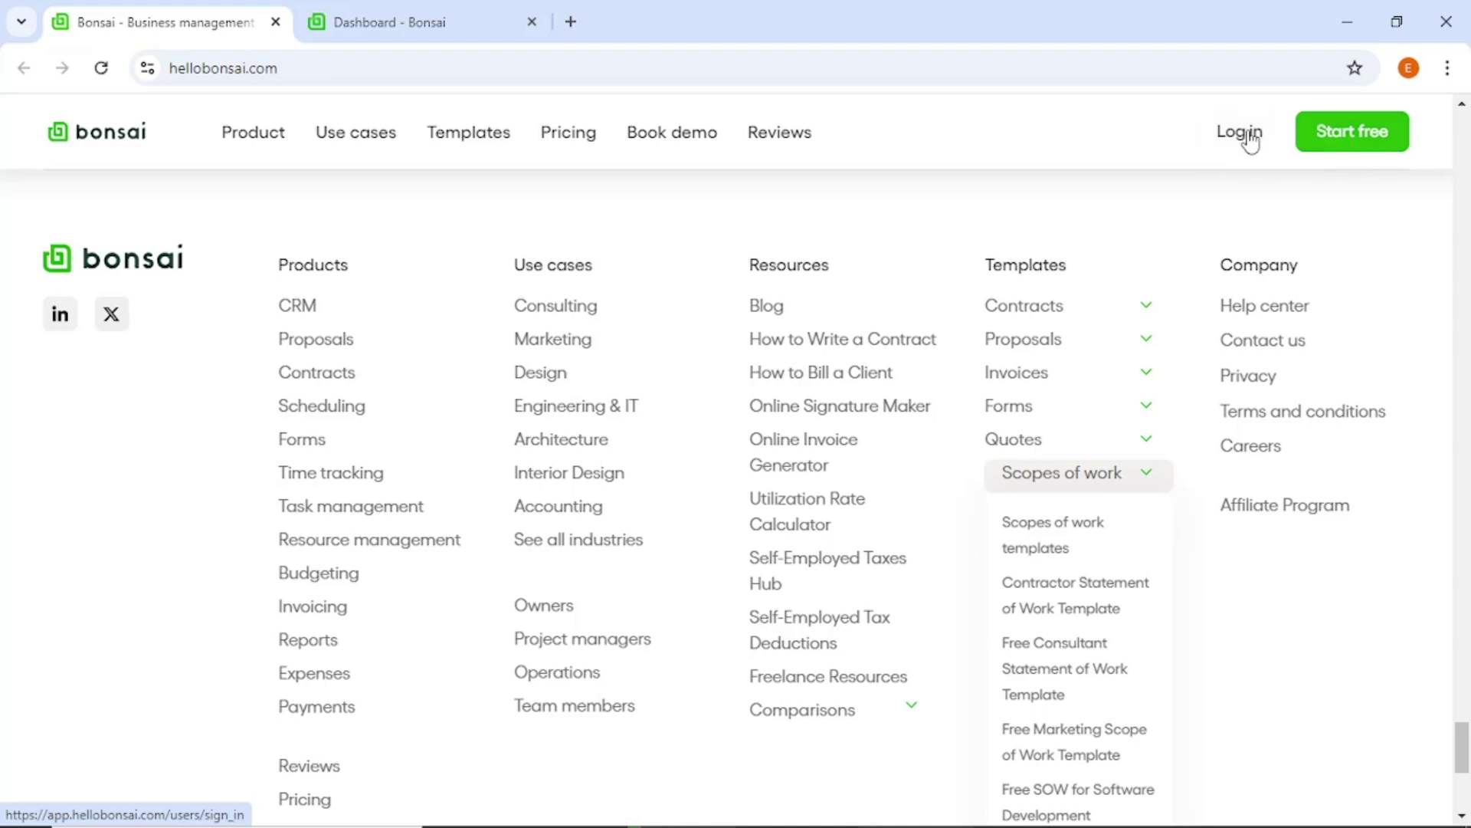
- Switch to the 'Dashboard - Bonsai' tab to show the five-step setup checklist
{"action": "left_click", "coordinate": [380, 20]}
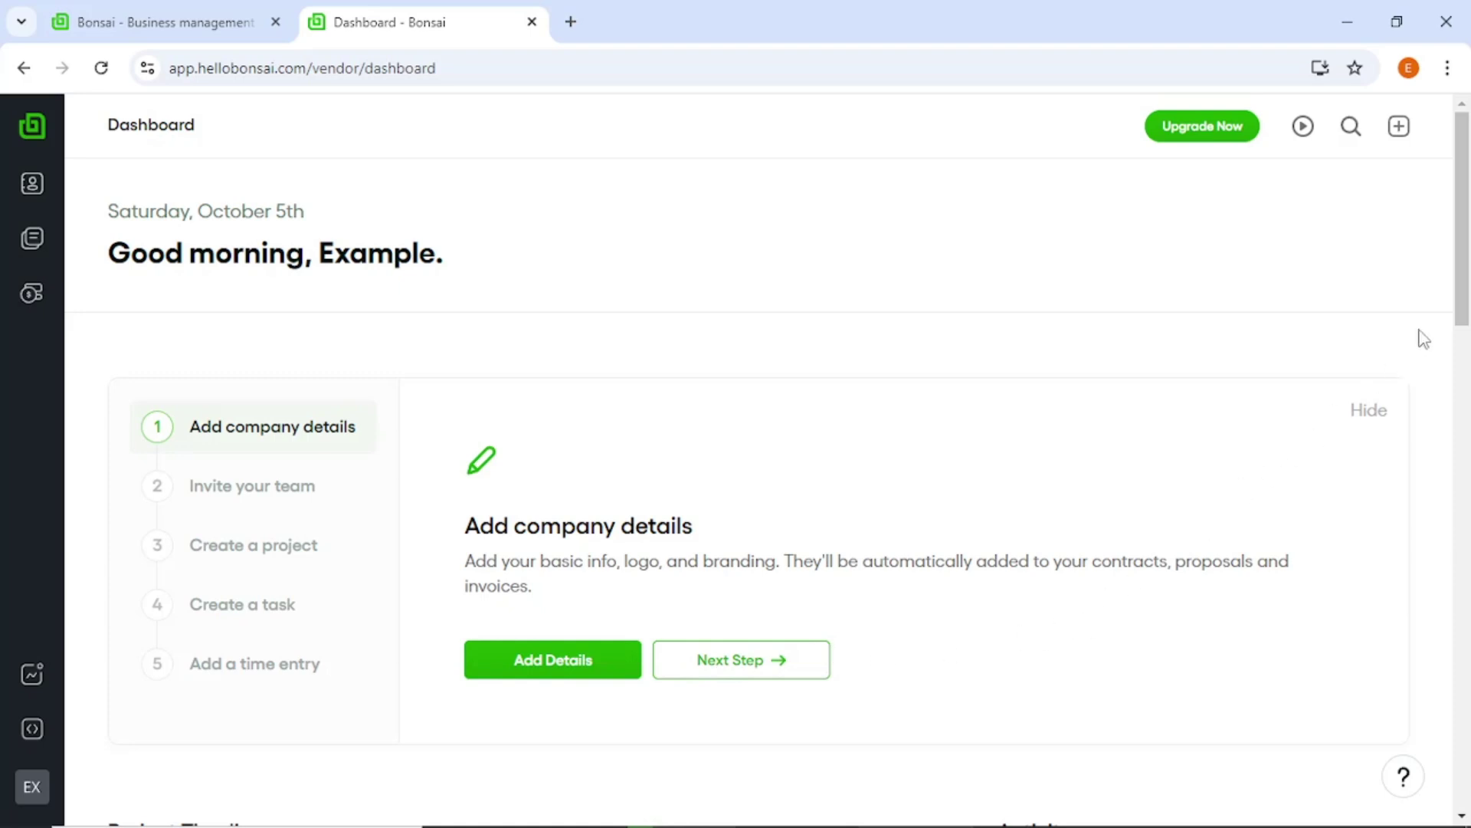
{"action": "left_click_drag", "start_coordinate": [1464, 308], "coordinate": [1466, 464]}
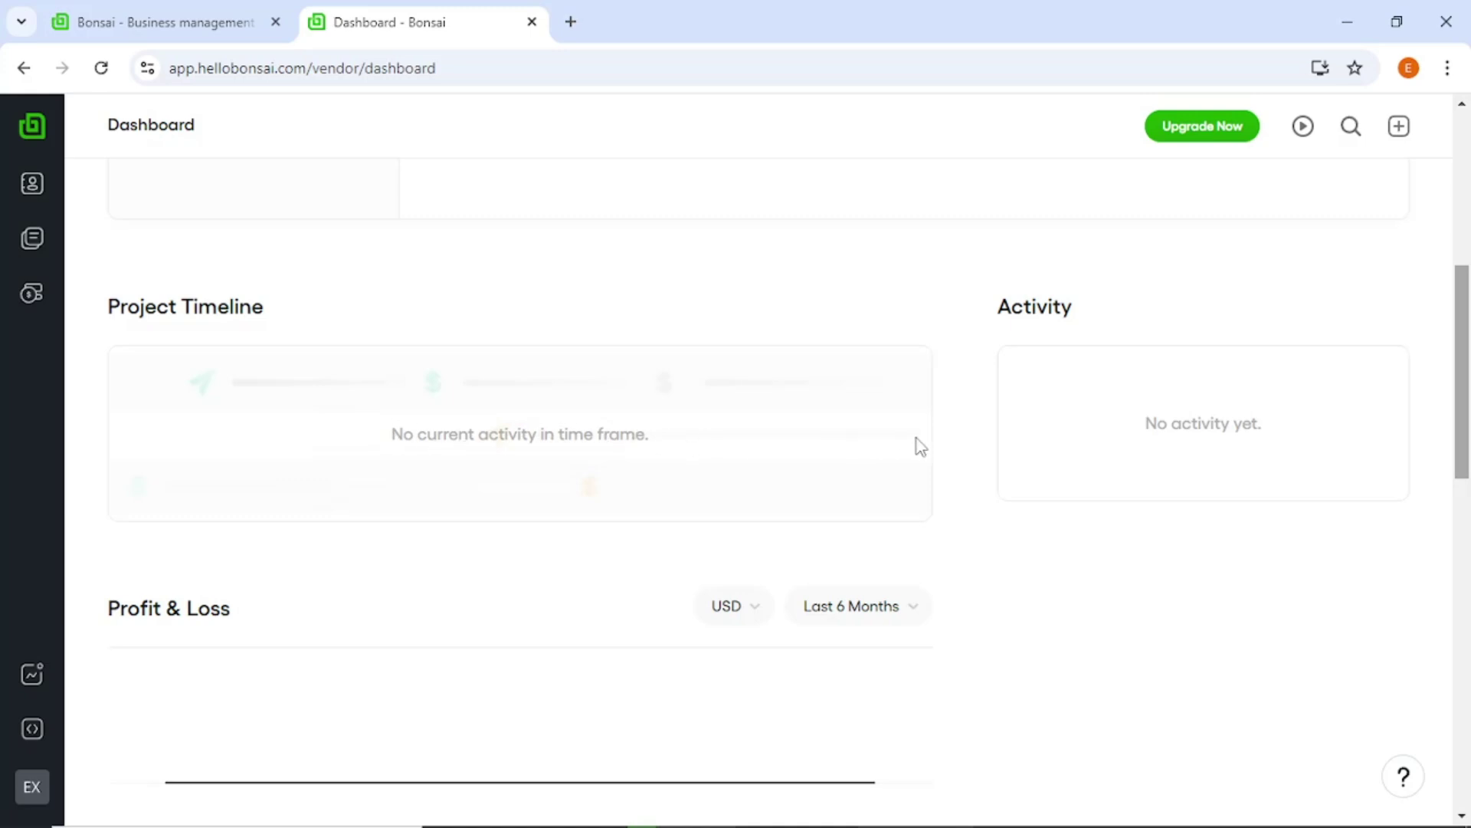
{"action": "middle_click", "coordinate": [963, 438]}
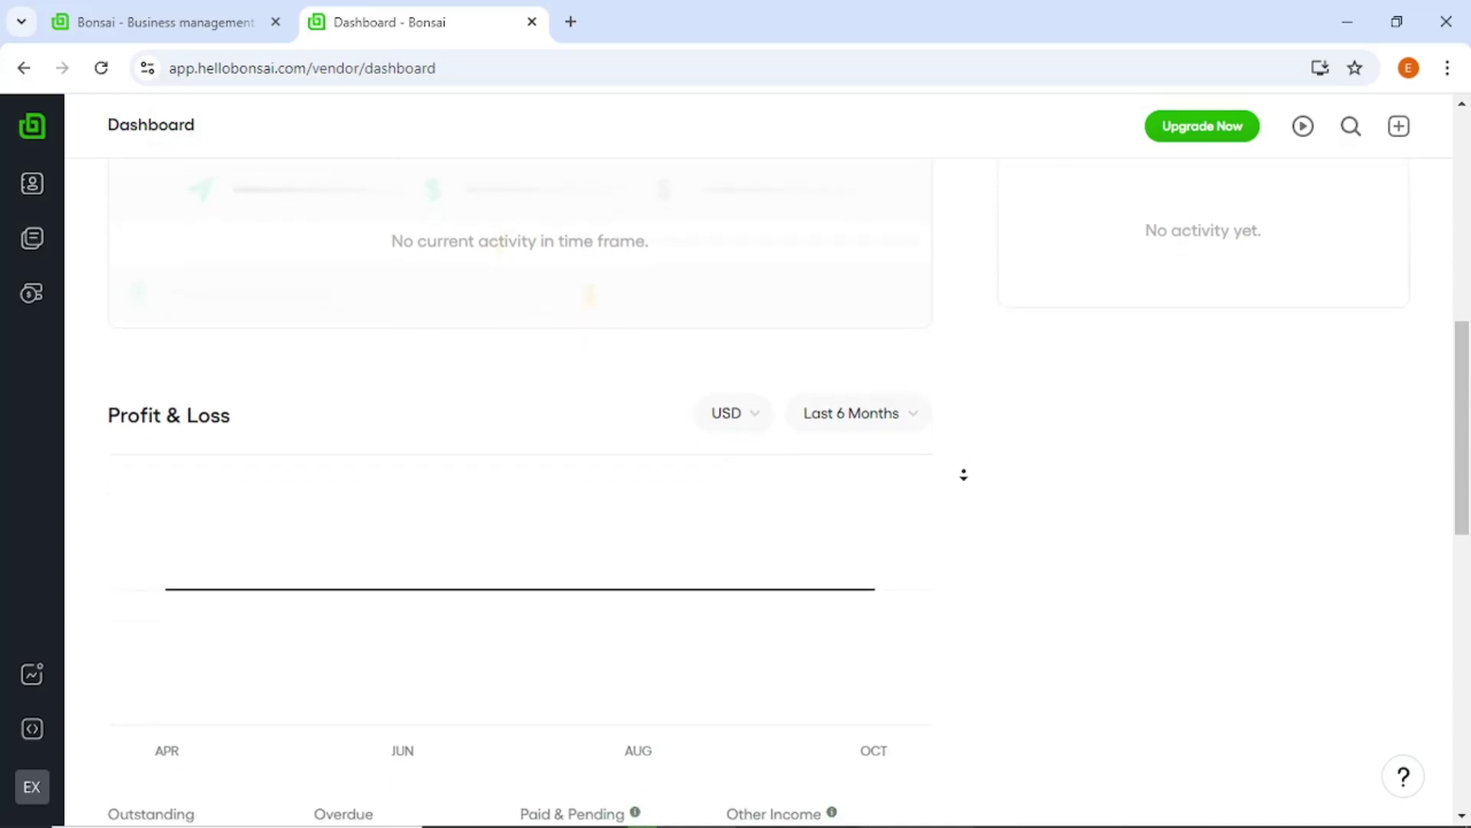
{"action": "left_click", "coordinate": [964, 474]}
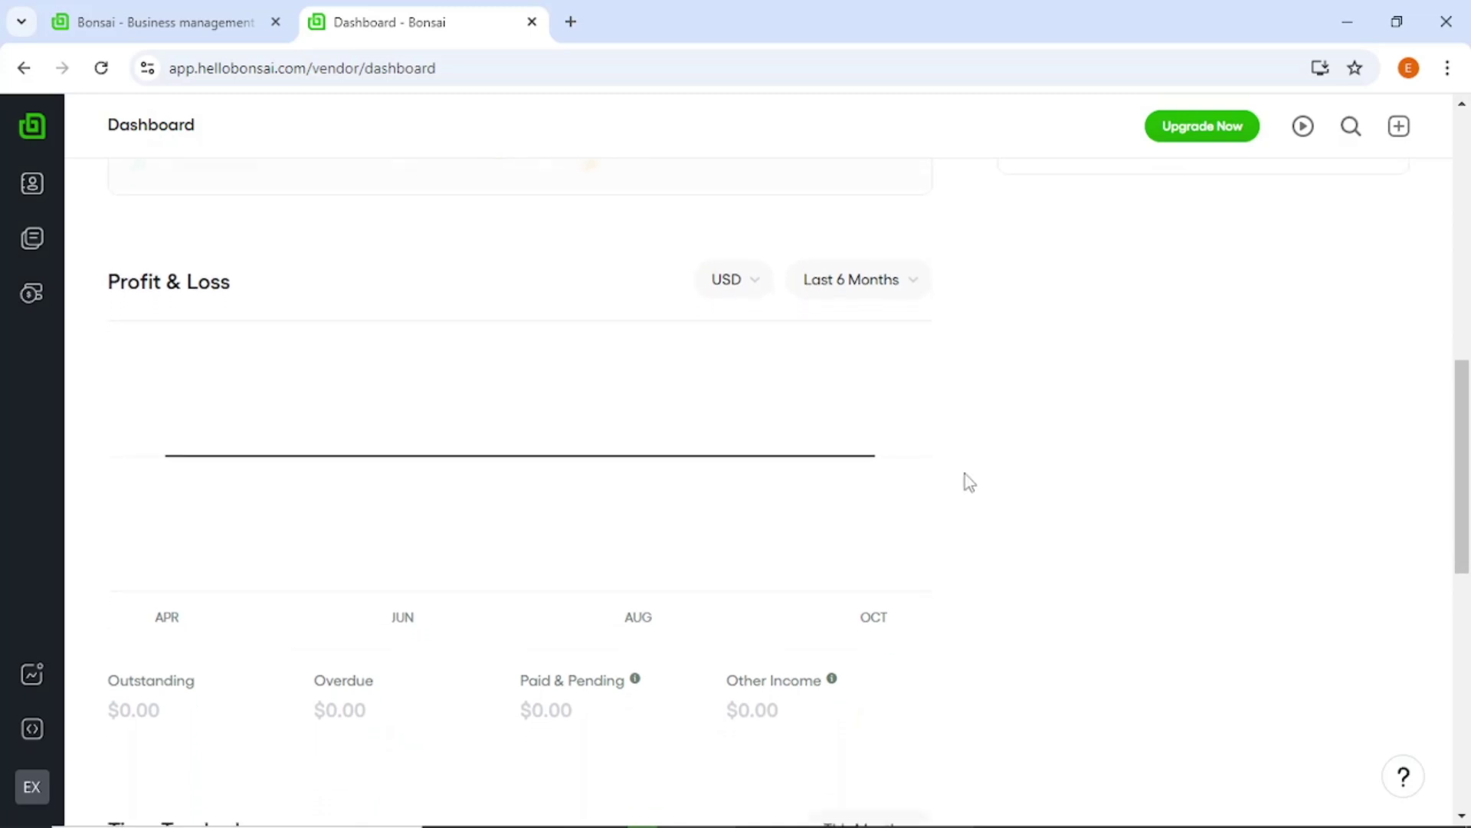
{"action": "left_click", "coordinate": [758, 287]}
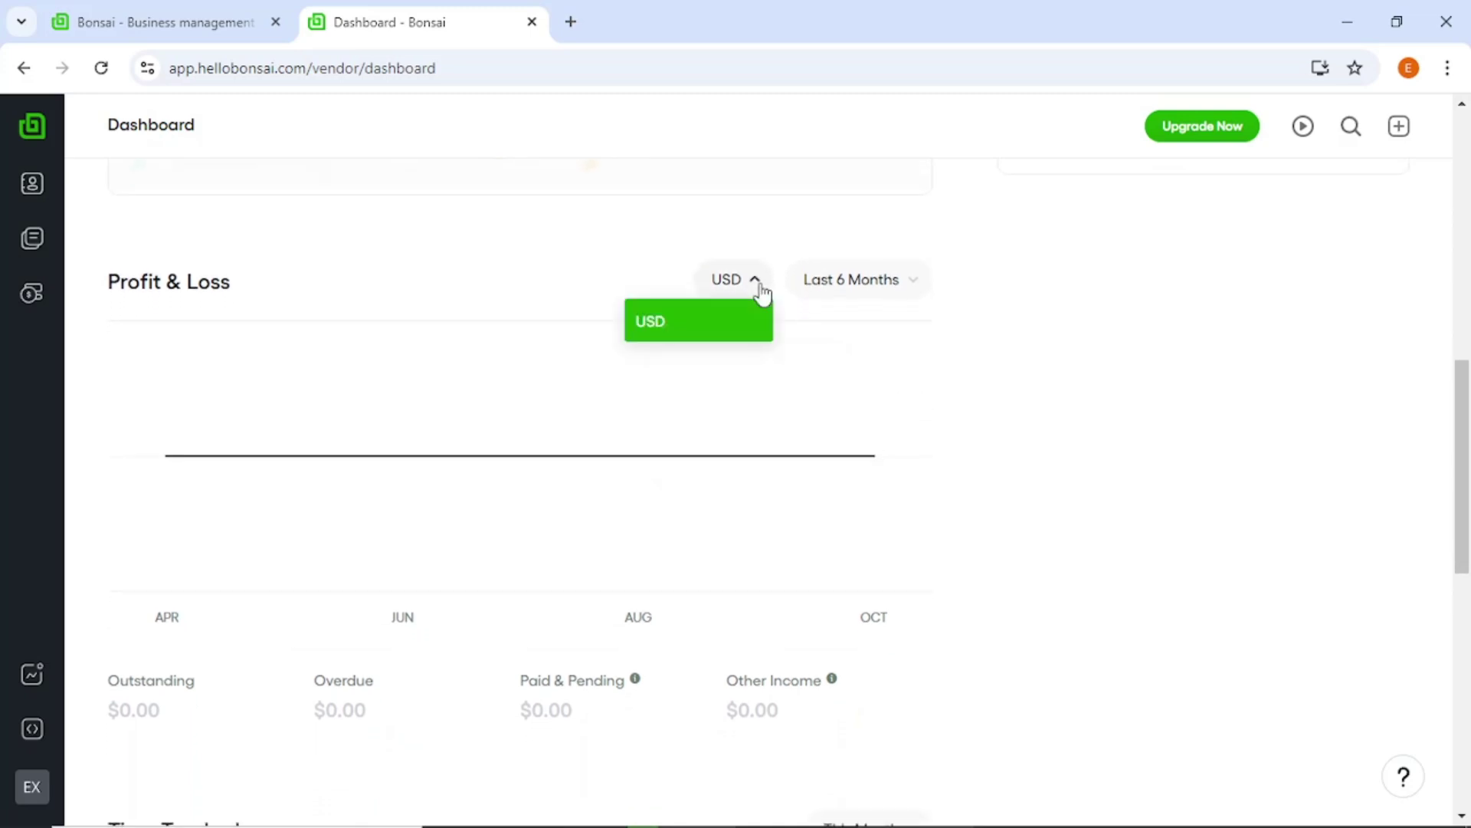
{"action": "left_click", "coordinate": [908, 302]}
{"action": "left_click", "coordinate": [1017, 330]}
{"action": "middle_click", "coordinate": [1025, 431]}
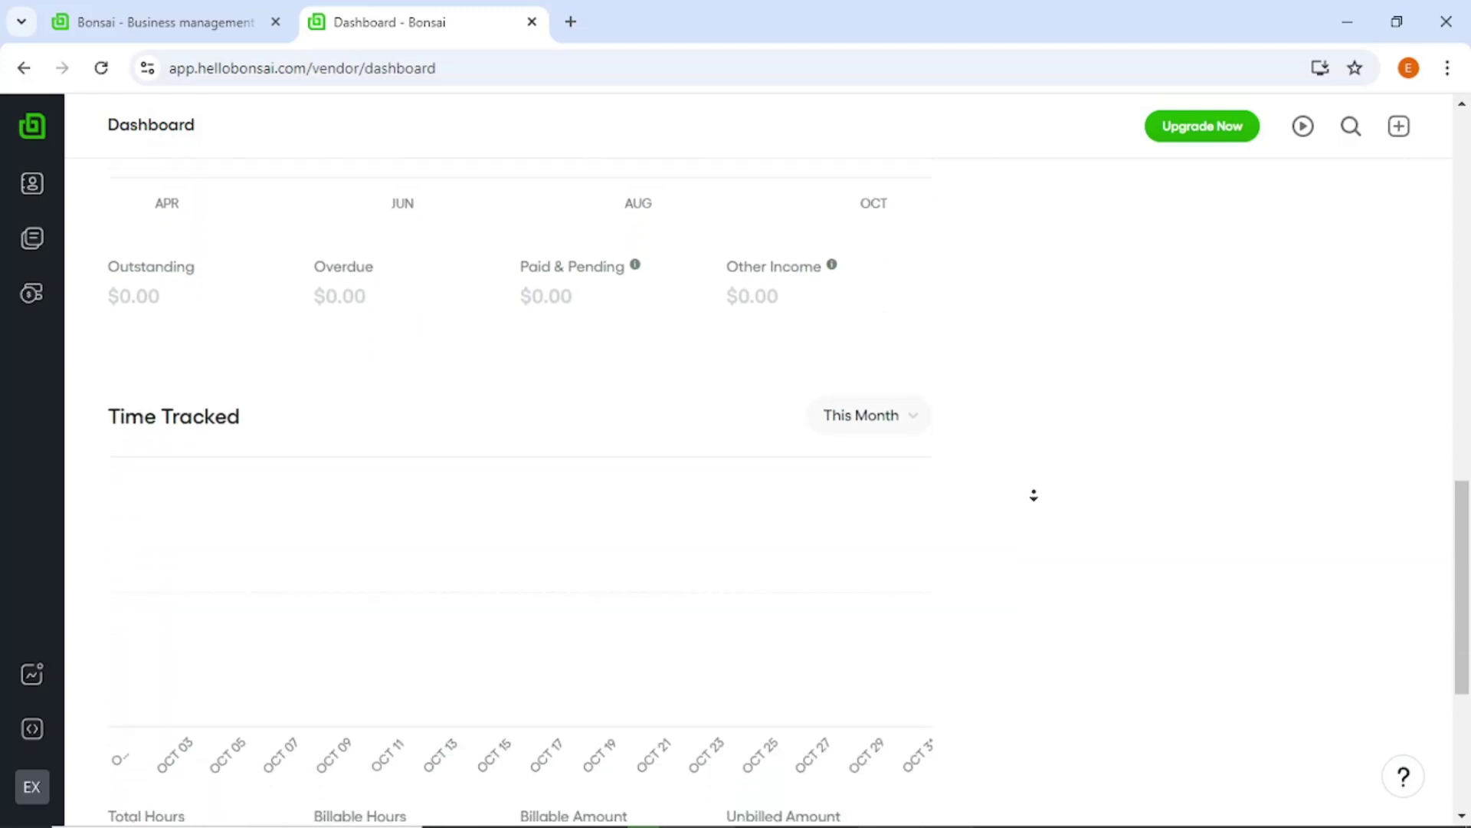
{"action": "left_click", "coordinate": [1036, 498]}
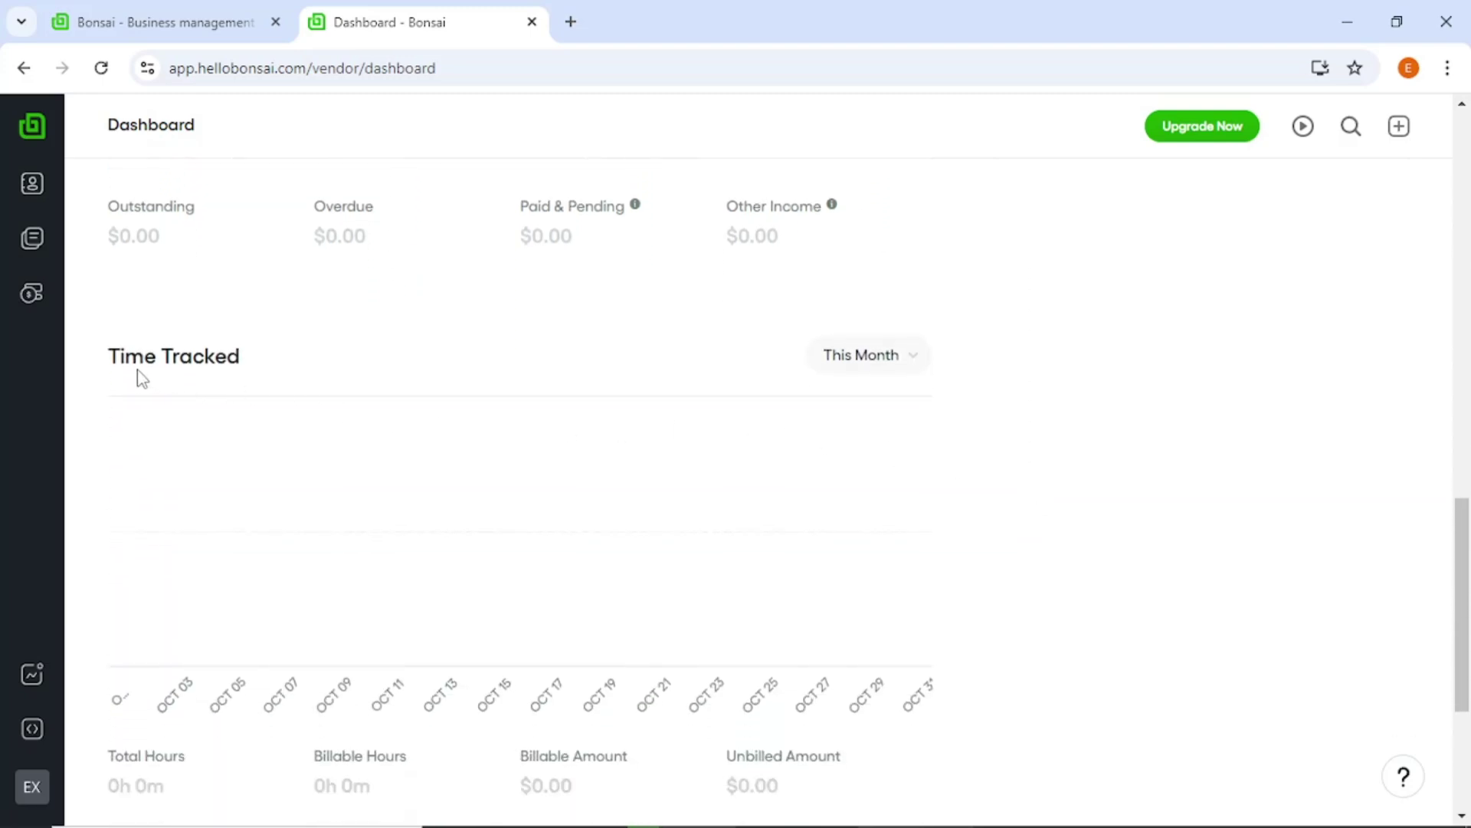
{"action": "left_click", "coordinate": [908, 364]}
{"action": "scroll", "coordinate": [963, 374], "scroll_direction": "down", "scroll_amount": 1}
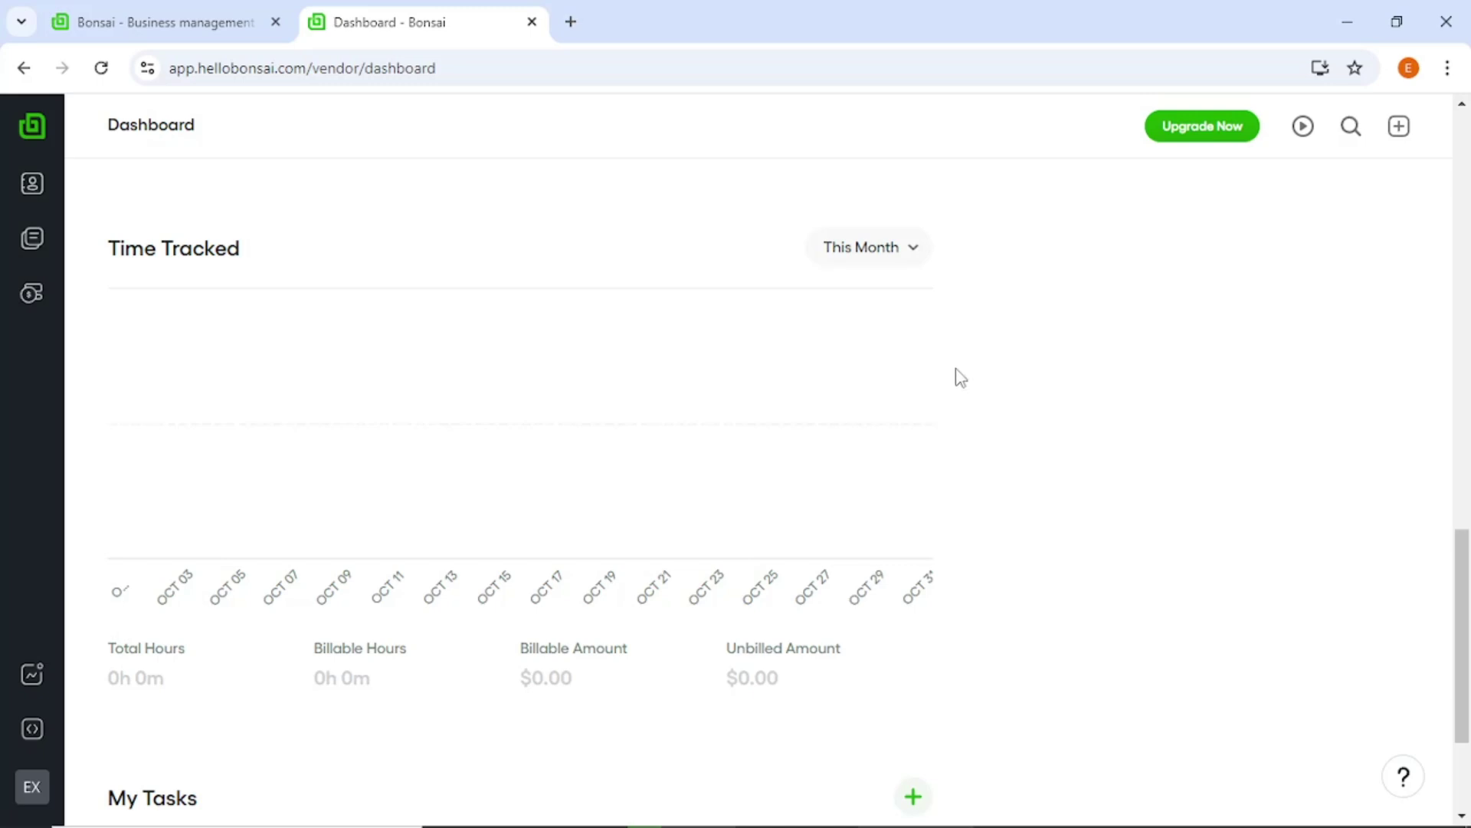
- In Client Management, view the Sample Client's details and return to the Clients list
{"action": "left_click", "coordinate": [36, 197]}
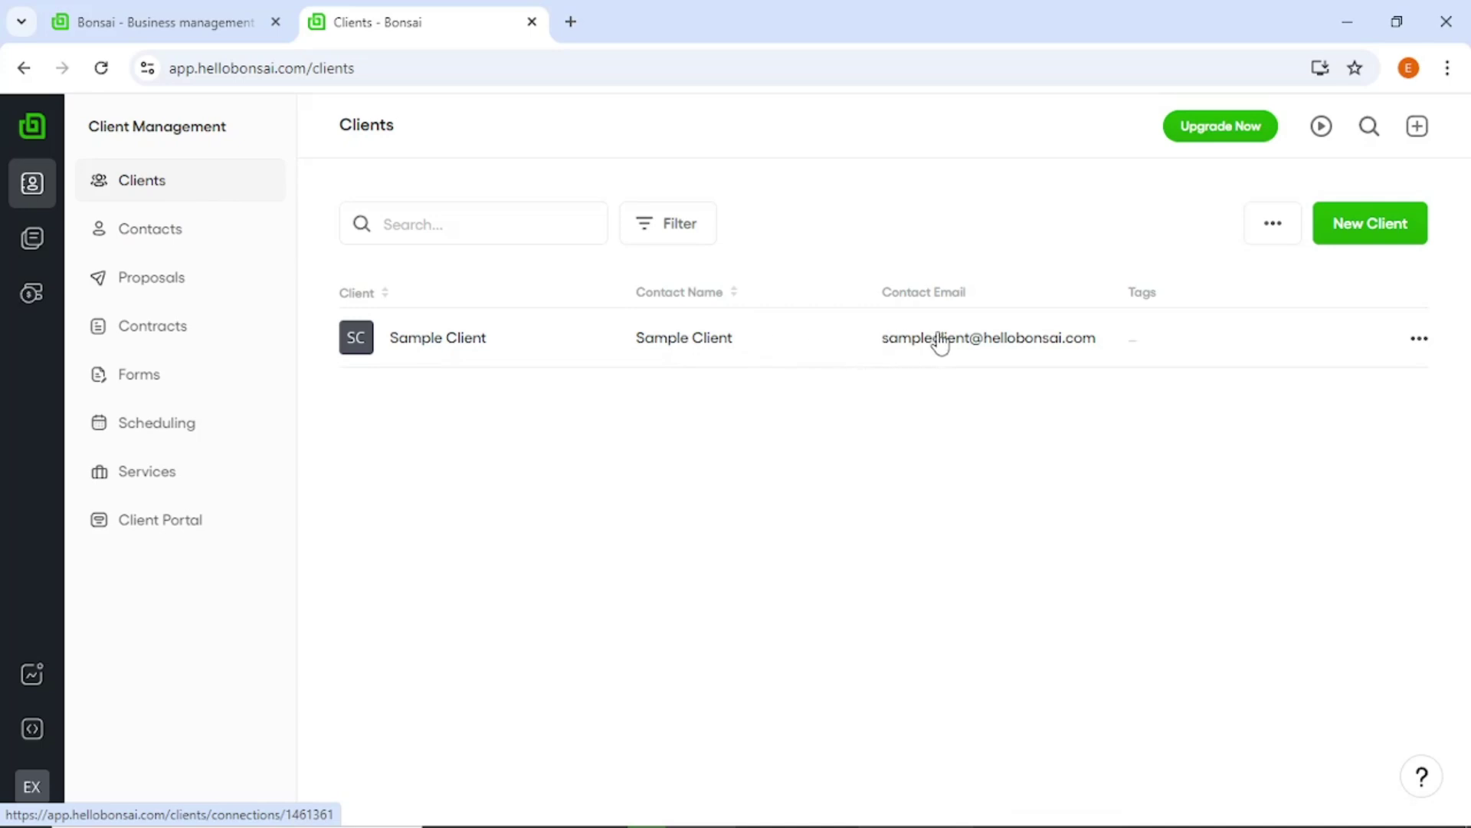
{"action": "left_click", "coordinate": [407, 361]}
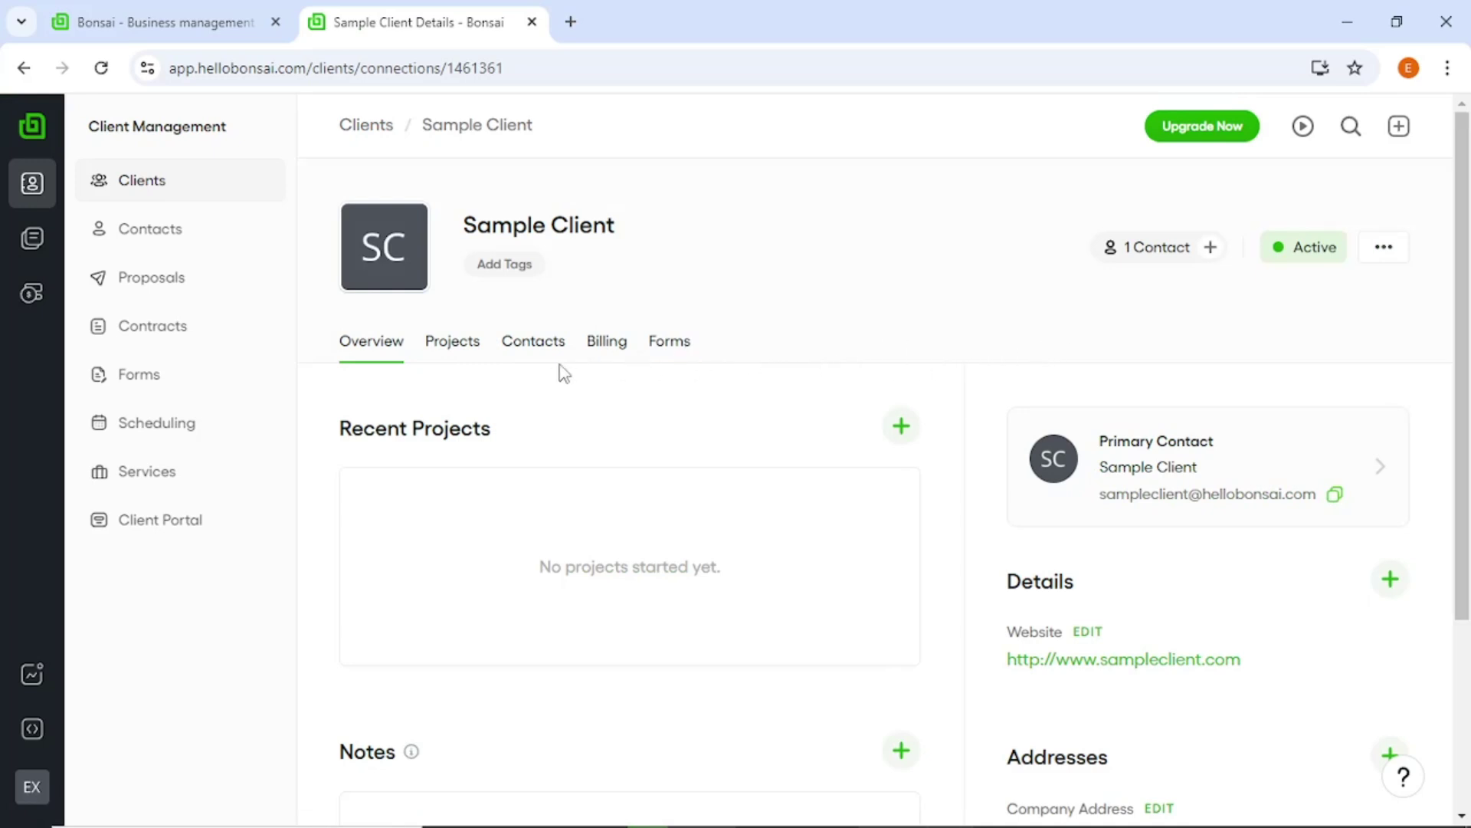
{"action": "scroll", "coordinate": [564, 376], "scroll_direction": "down", "scroll_amount": 2}
{"action": "scroll", "coordinate": [565, 376], "scroll_direction": "down", "scroll_amount": 3}
{"action": "scroll", "coordinate": [568, 381], "scroll_direction": "up", "scroll_amount": 2}
{"action": "scroll", "coordinate": [568, 381], "scroll_direction": "up", "scroll_amount": 2}
{"action": "left_click", "coordinate": [192, 194]}
- Open the New Client form and close it without adding a client
{"action": "left_click", "coordinate": [1332, 213]}
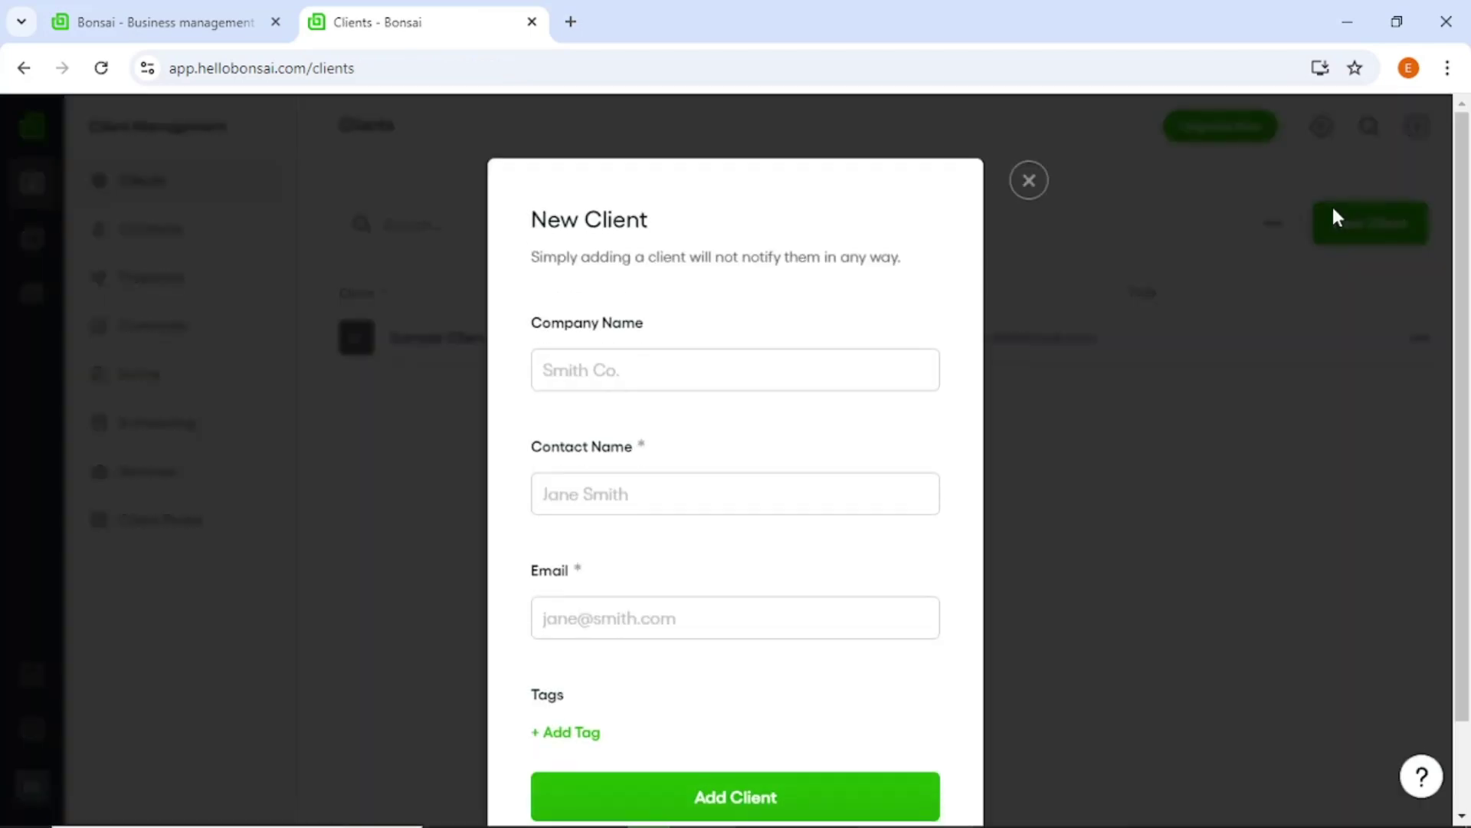
{"action": "left_click", "coordinate": [762, 341]}
{"action": "left_click", "coordinate": [1030, 182]}
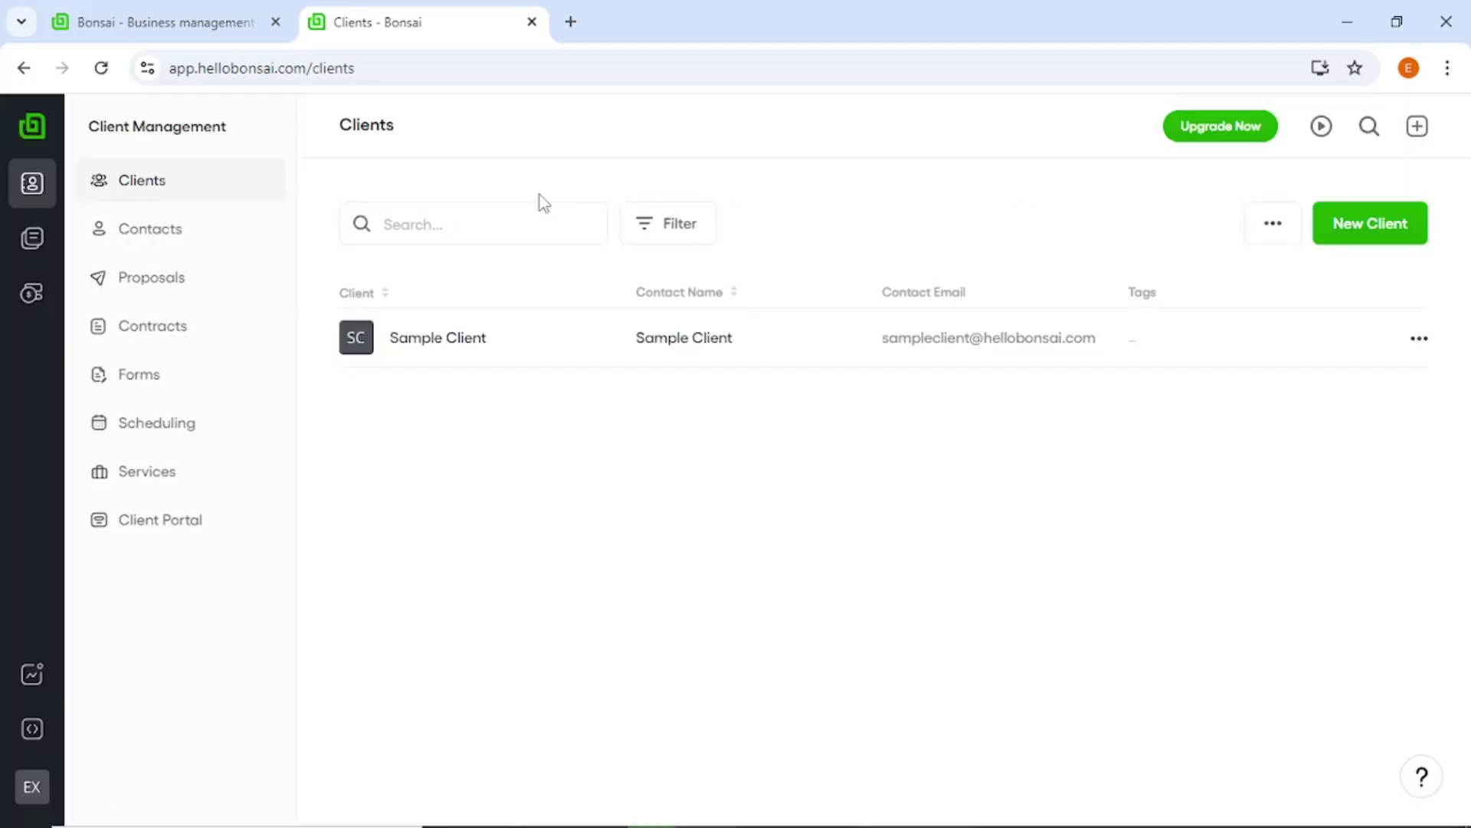
- In Contacts, preview the New Contact form's Client choices and optional job title and phone fields, unsaved
{"action": "left_click", "coordinate": [148, 242]}
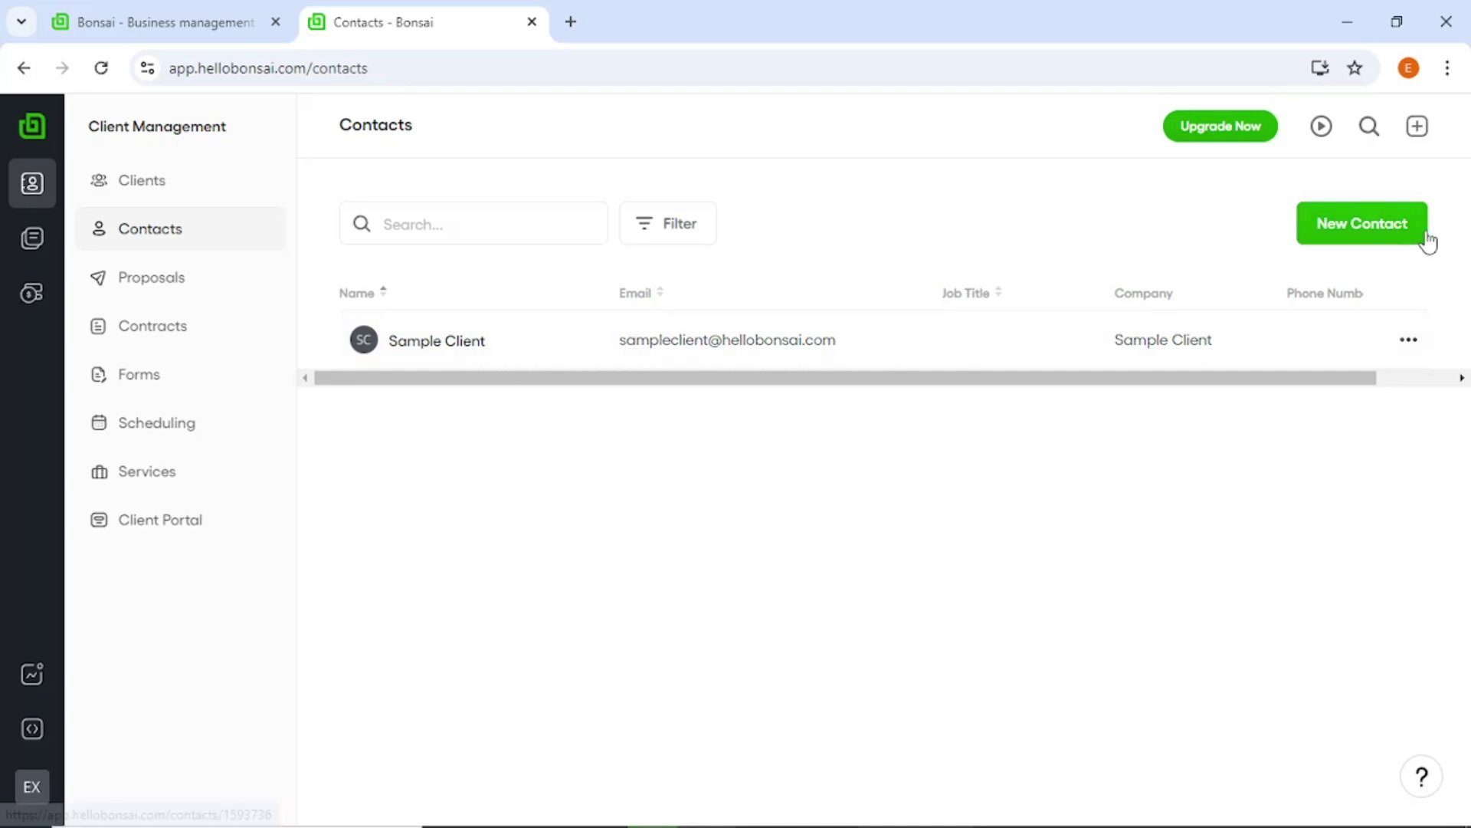
{"action": "left_click", "coordinate": [1362, 226]}
{"action": "left_click", "coordinate": [696, 345]}
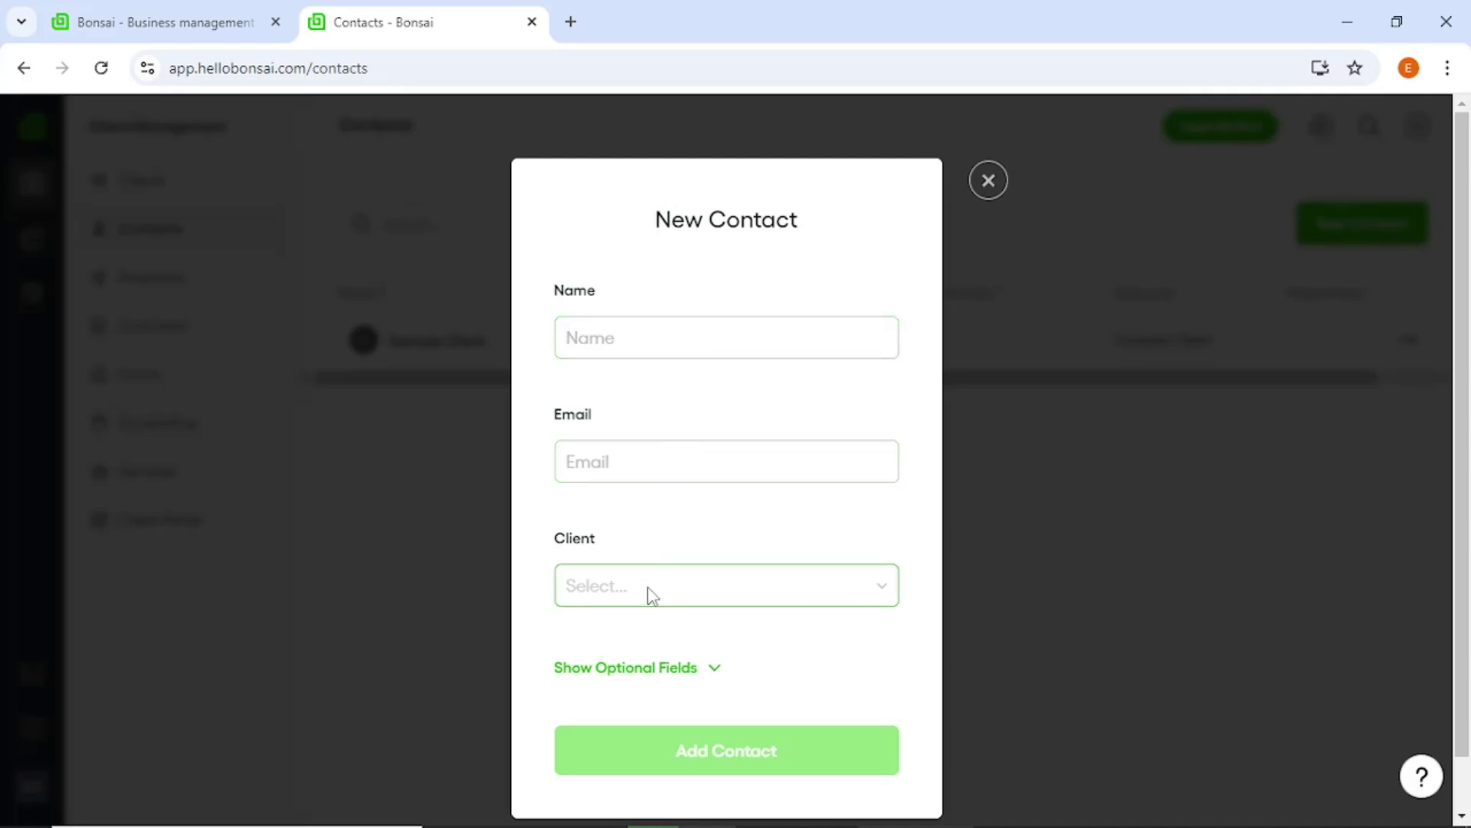
{"action": "scroll", "coordinate": [643, 591], "scroll_direction": "down", "scroll_amount": 1}
{"action": "left_click", "coordinate": [881, 529]}
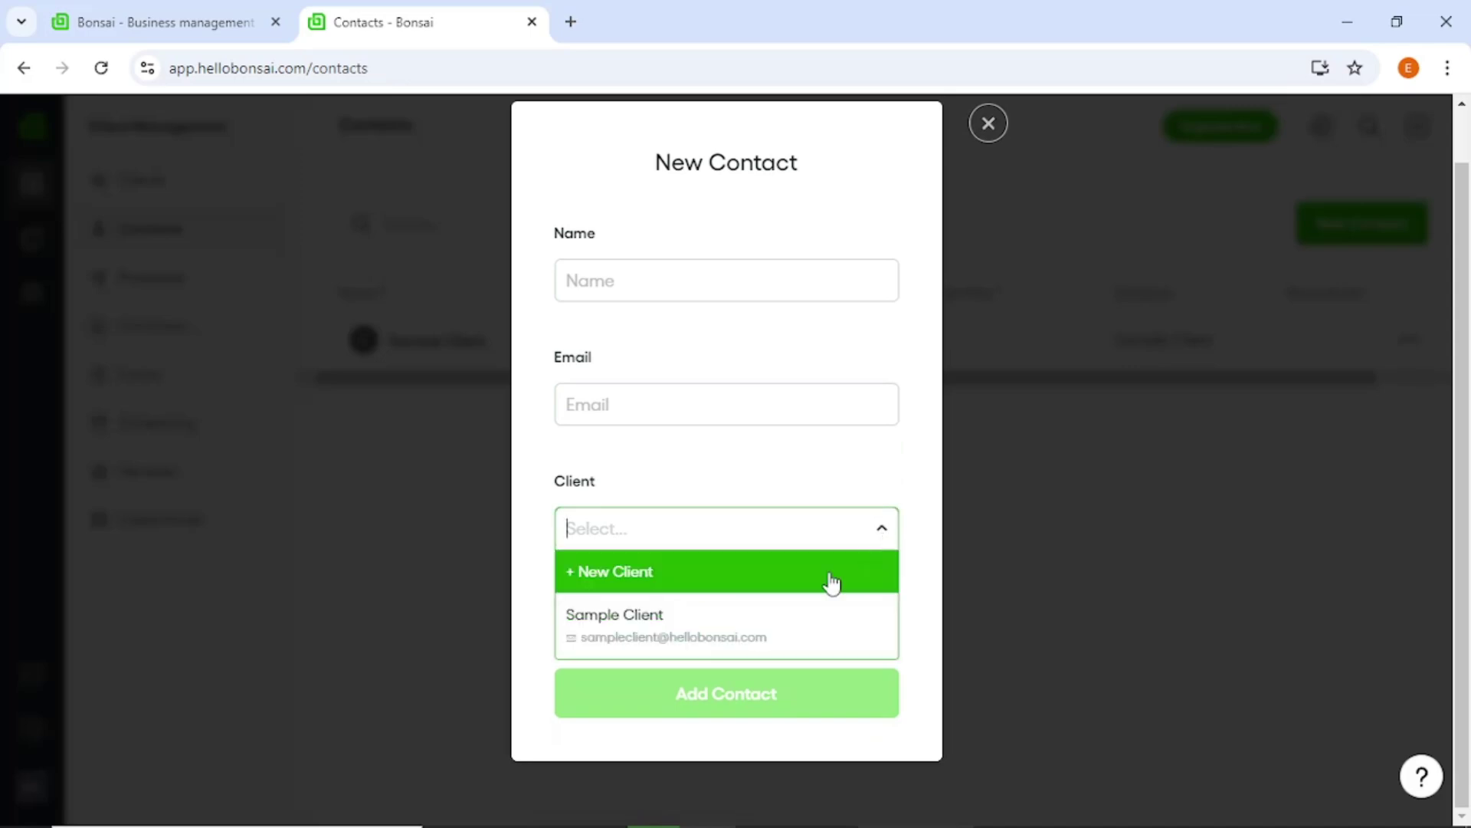
{"action": "left_click", "coordinate": [882, 536]}
{"action": "left_click", "coordinate": [694, 611]}
{"action": "scroll", "coordinate": [660, 604], "scroll_direction": "down", "scroll_amount": 2}
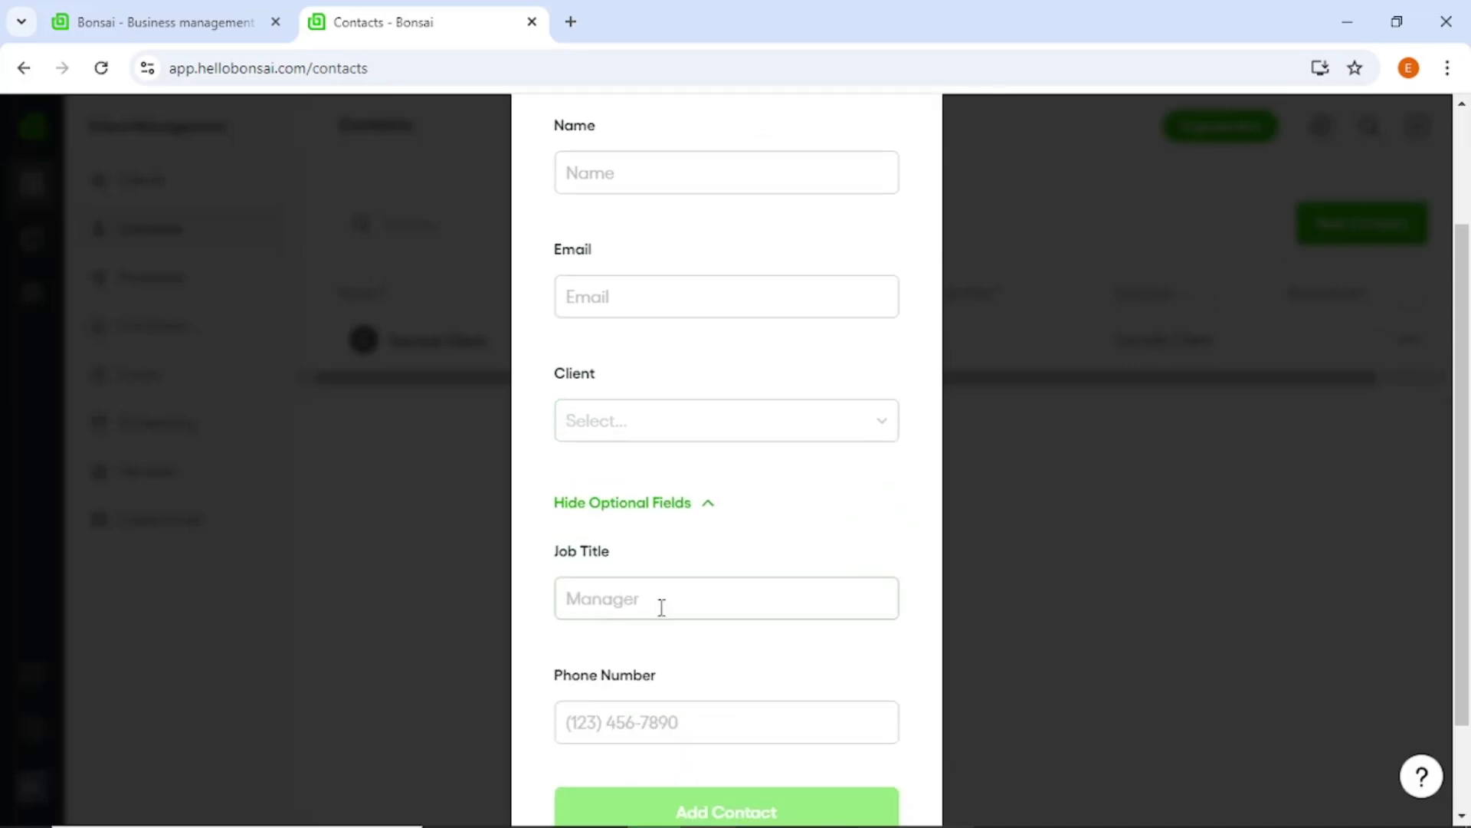
{"action": "scroll", "coordinate": [658, 592], "scroll_direction": "down", "scroll_amount": 2}
{"action": "scroll", "coordinate": [657, 605], "scroll_direction": "up", "scroll_amount": 1}
{"action": "scroll", "coordinate": [656, 606], "scroll_direction": "up", "scroll_amount": 3}
{"action": "scroll", "coordinate": [657, 605], "scroll_direction": "up", "scroll_amount": 1}
{"action": "left_click", "coordinate": [988, 189]}
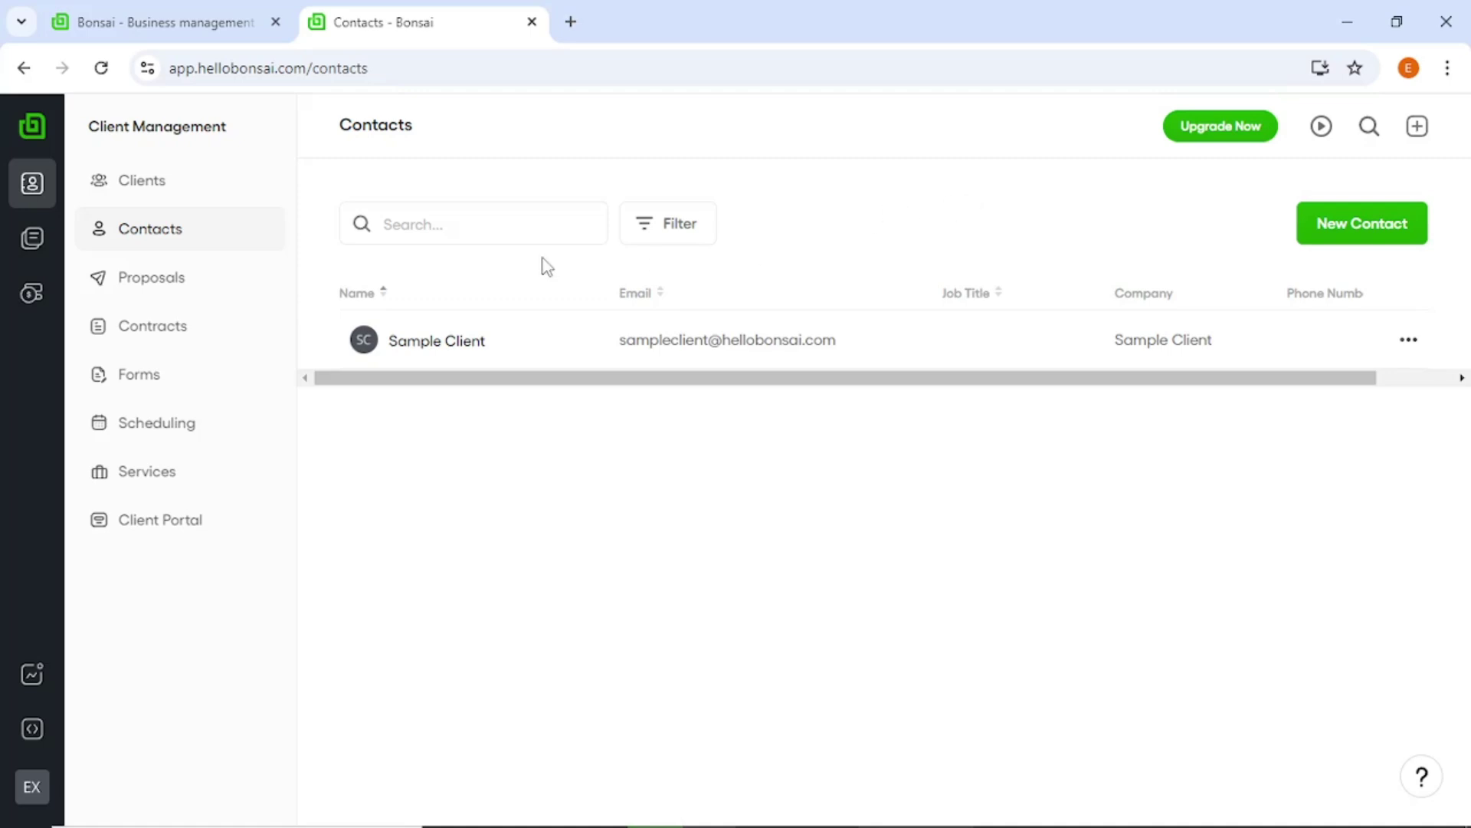
- In Proposals, browse the proposal template gallery by industry and close it unused
{"action": "left_click", "coordinate": [214, 295]}
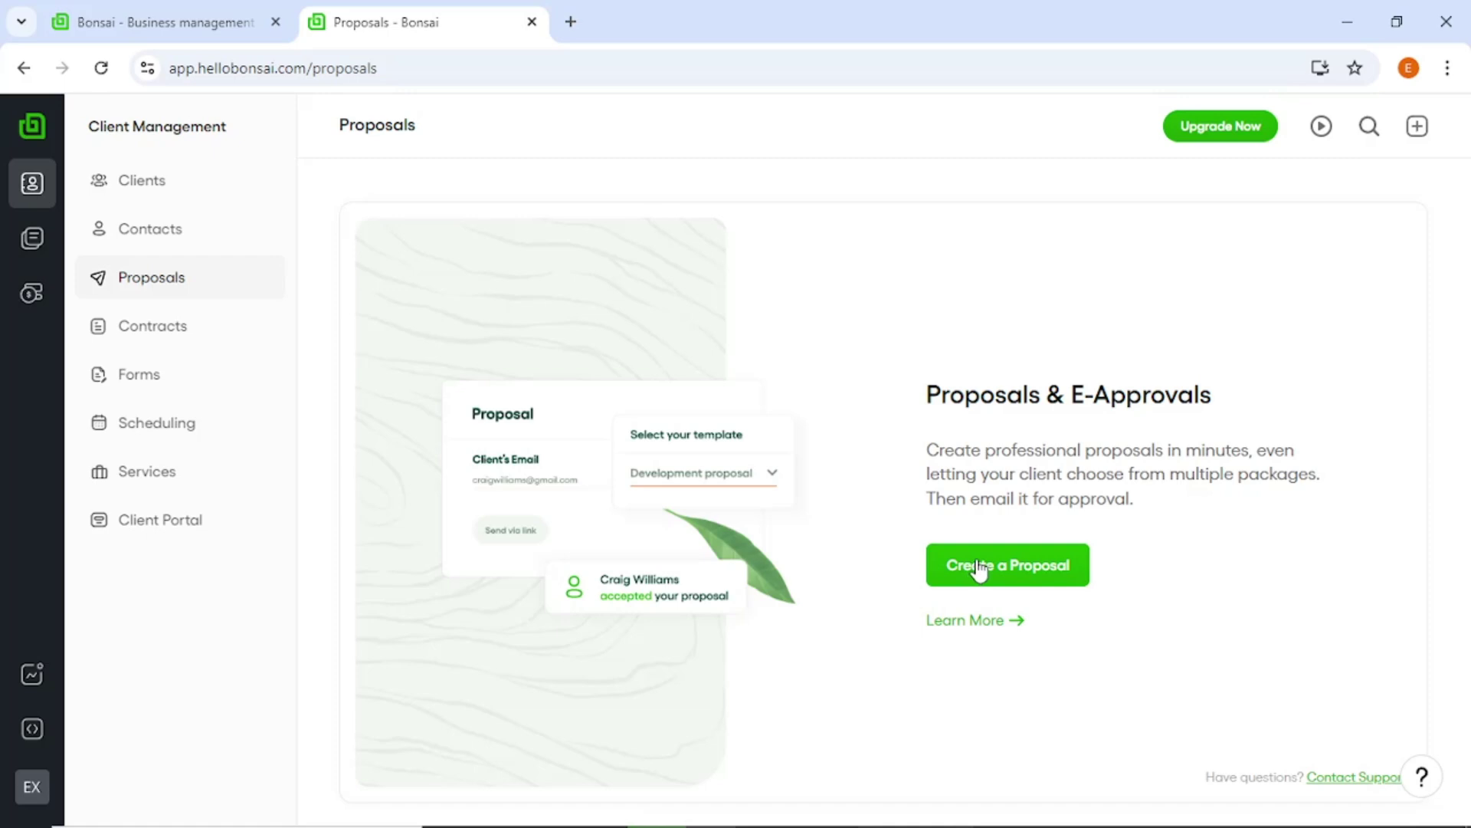
{"action": "left_click", "coordinate": [978, 566]}
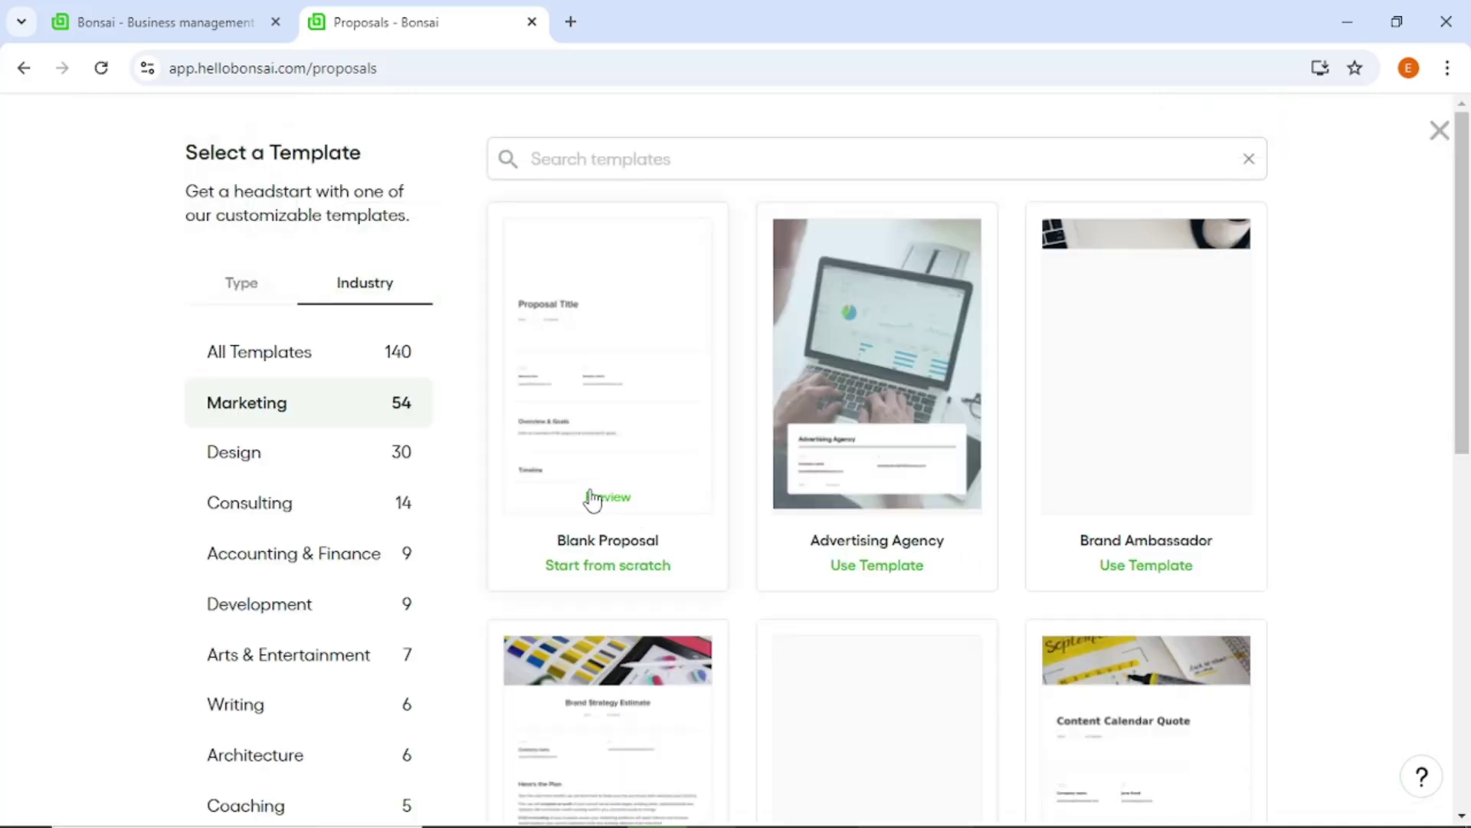
{"action": "scroll", "coordinate": [739, 623], "scroll_direction": "down", "scroll_amount": 1}
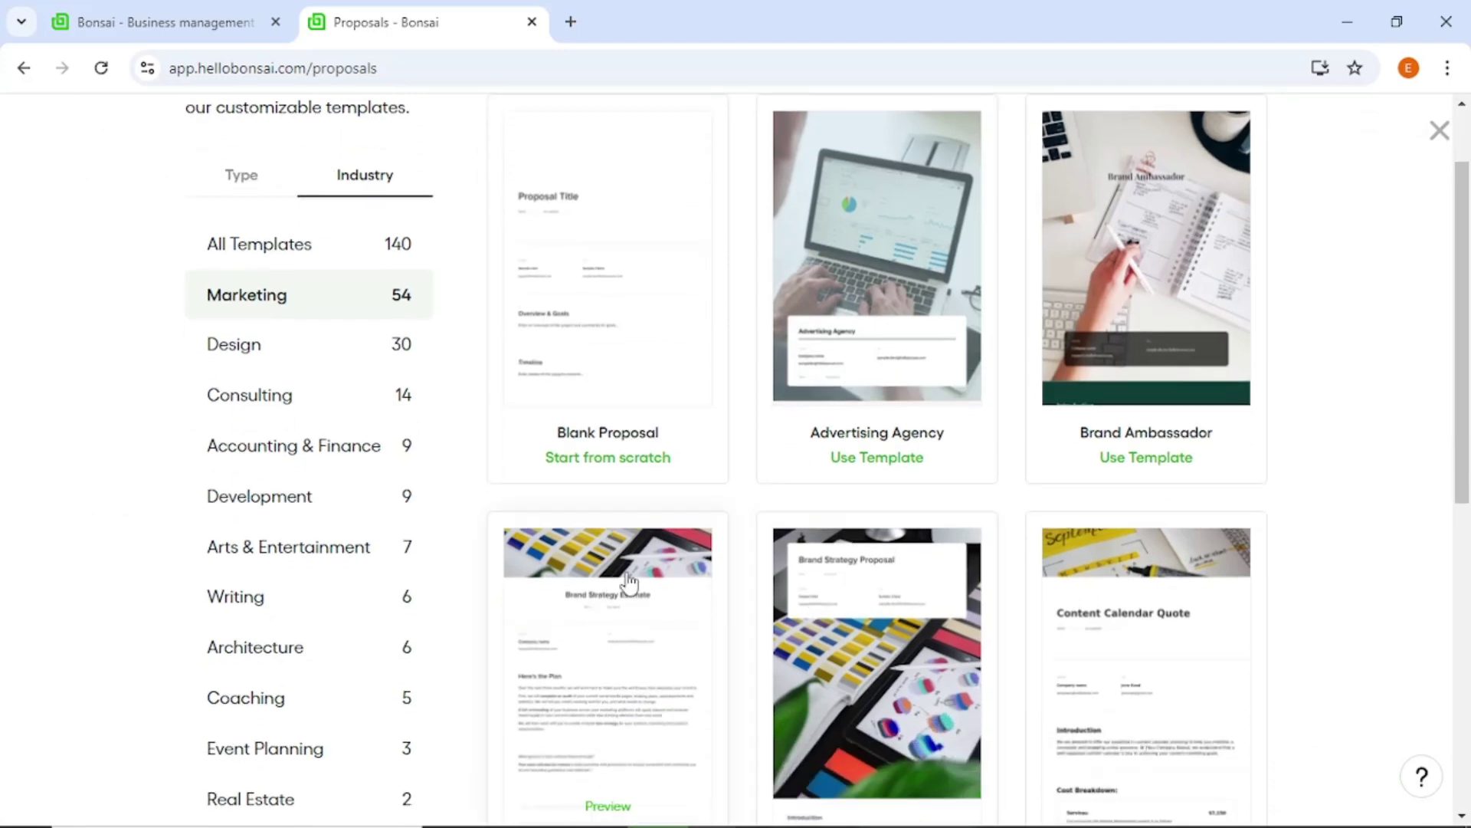
{"action": "scroll", "coordinate": [805, 518], "scroll_direction": "up", "scroll_amount": 1}
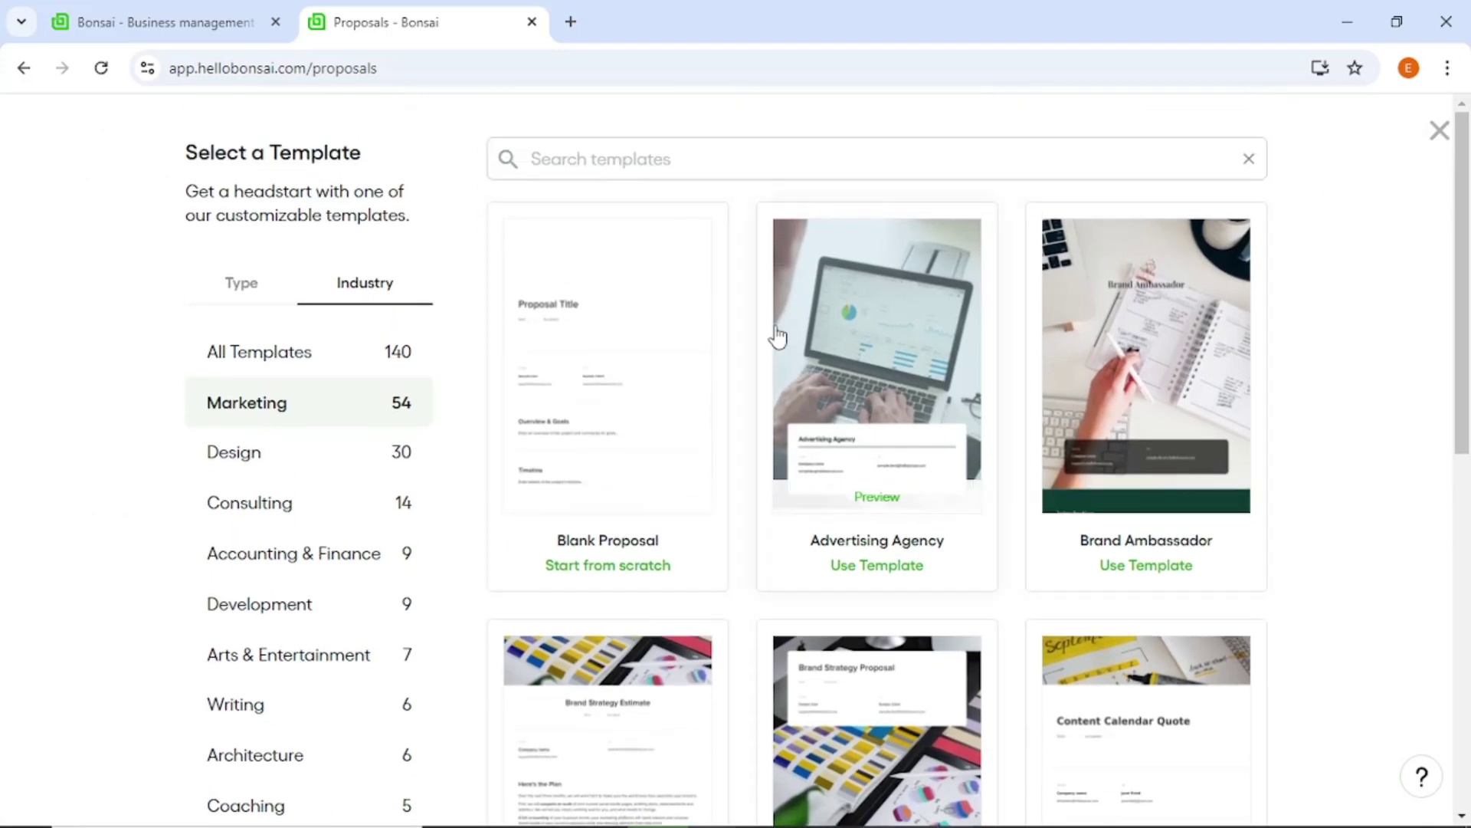
{"action": "left_click", "coordinate": [1437, 134]}
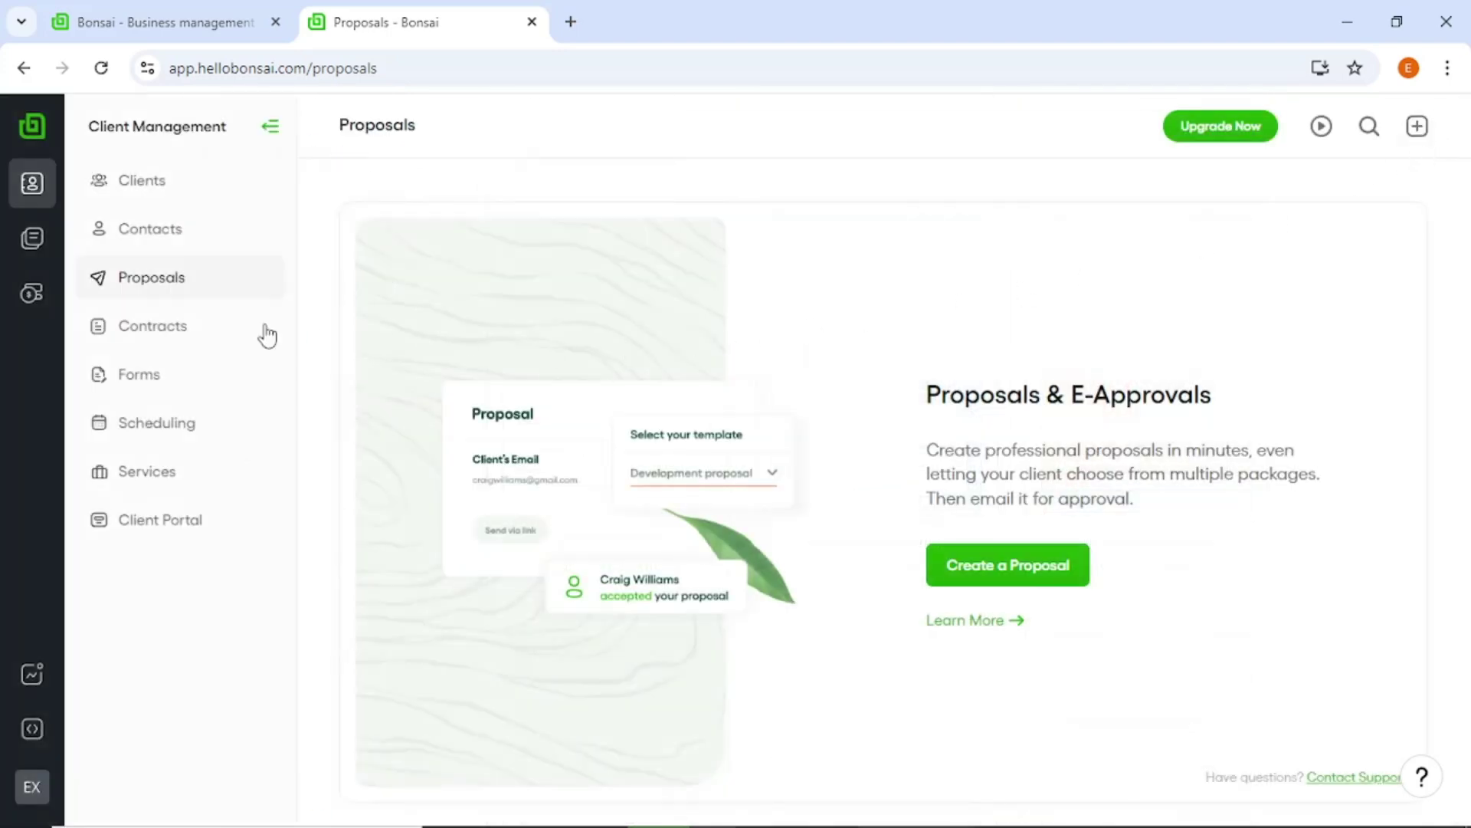
- In Contracts, preview a new contract's Project choices and close the form without saving
{"action": "left_click", "coordinate": [138, 329]}
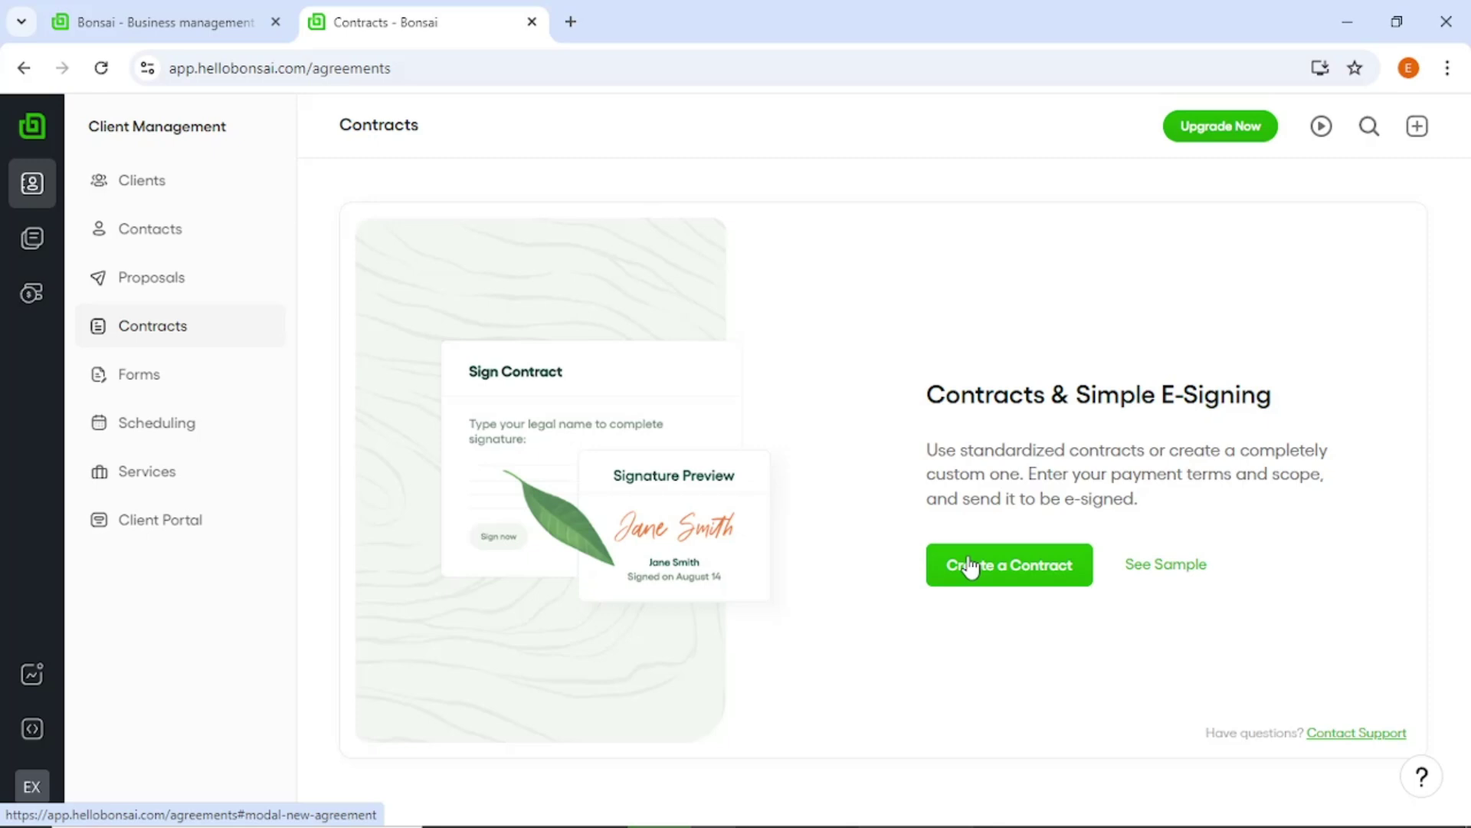
{"action": "left_click", "coordinate": [970, 566]}
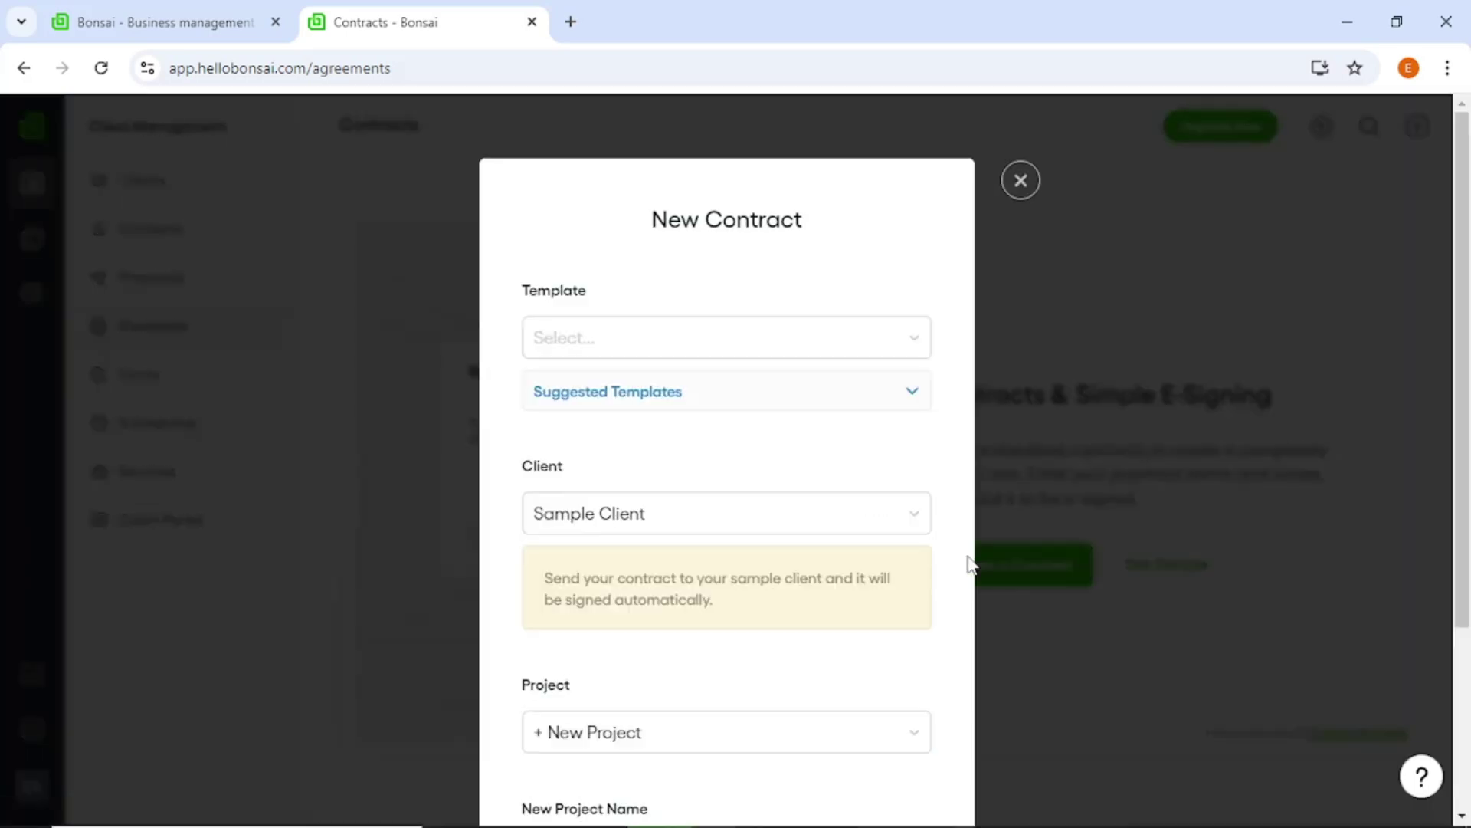
{"action": "scroll", "coordinate": [769, 526], "scroll_direction": "down", "scroll_amount": 1}
{"action": "scroll", "coordinate": [732, 526], "scroll_direction": "down", "scroll_amount": 1}
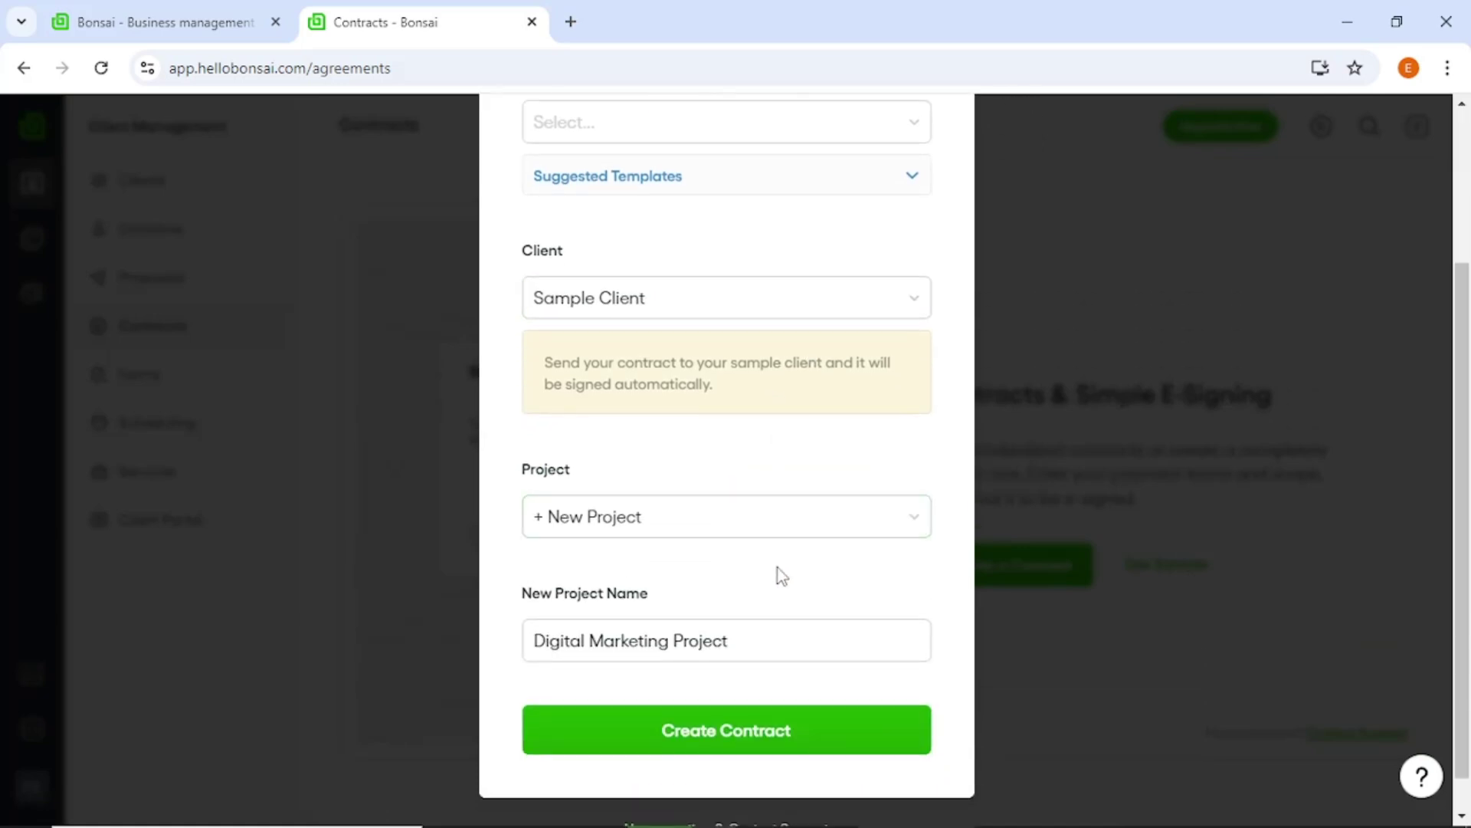
{"action": "scroll", "coordinate": [797, 593], "scroll_direction": "up", "scroll_amount": 2}
{"action": "scroll", "coordinate": [800, 586], "scroll_direction": "up", "scroll_amount": 1}
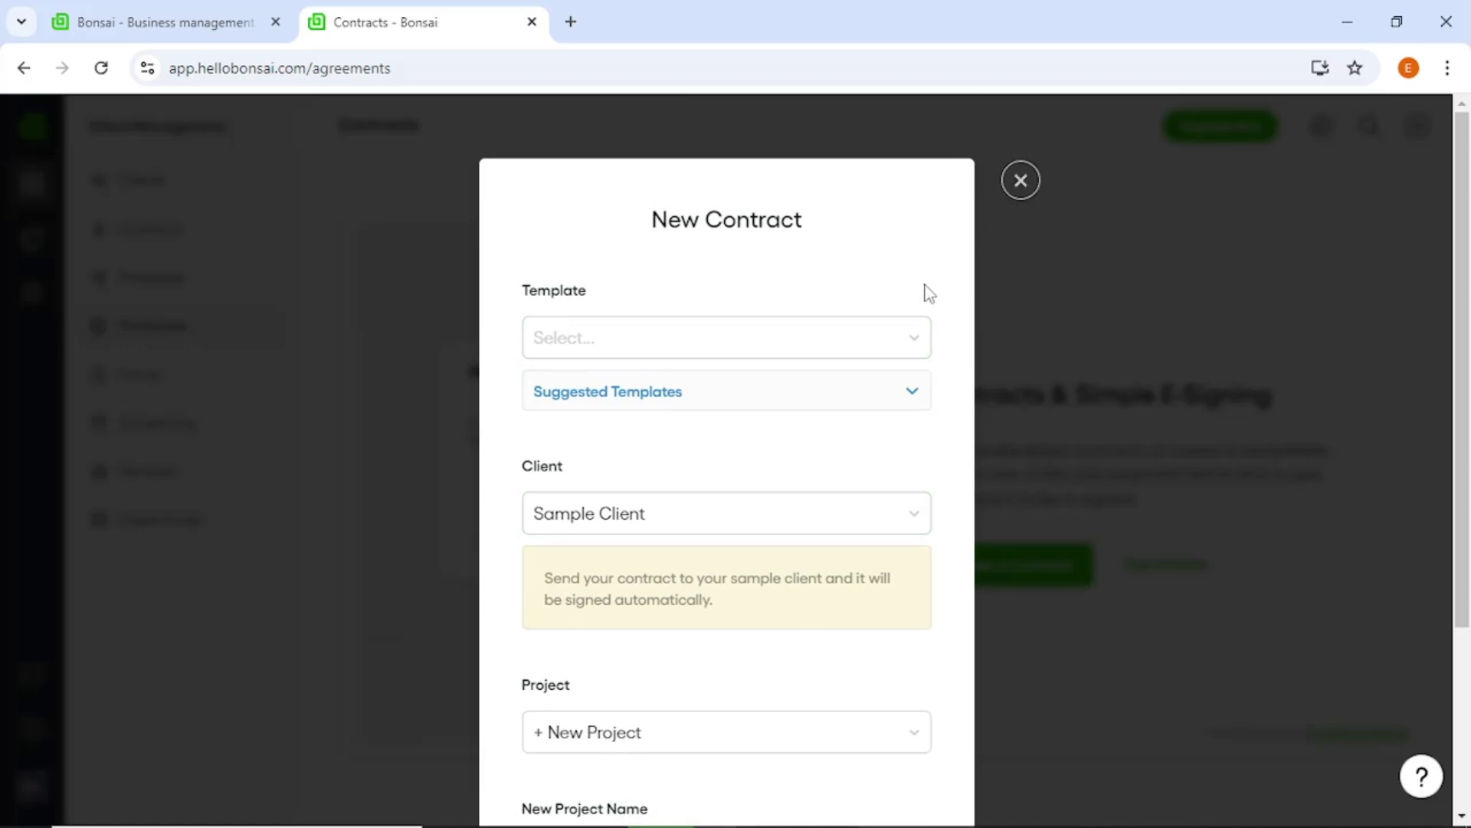
{"action": "scroll", "coordinate": [910, 329], "scroll_direction": "down", "scroll_amount": 2}
{"action": "left_click", "coordinate": [877, 484]}
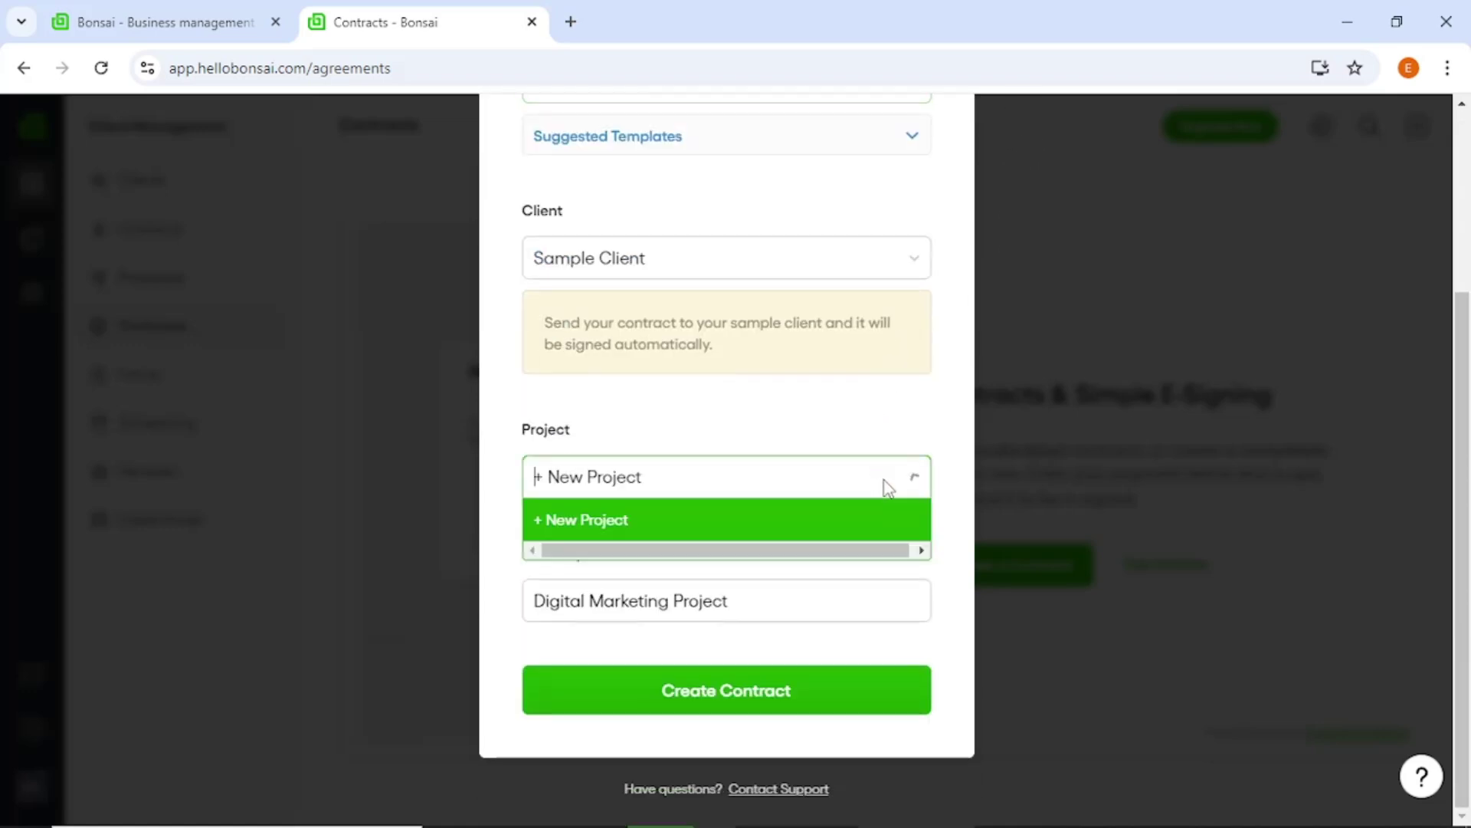
{"action": "left_click", "coordinate": [887, 486]}
{"action": "scroll", "coordinate": [884, 464], "scroll_direction": "up", "scroll_amount": 2}
{"action": "left_click", "coordinate": [1019, 182]}
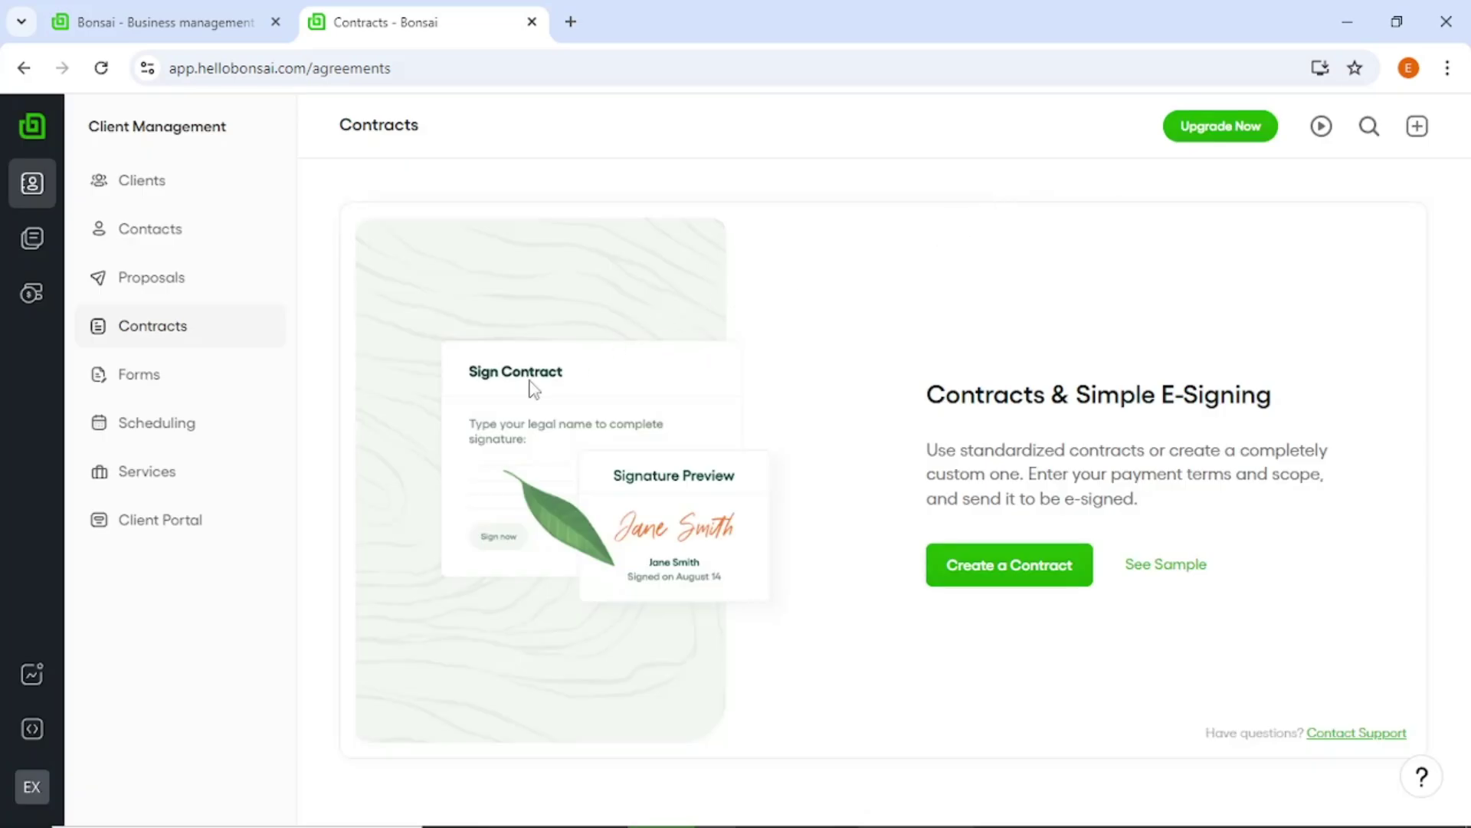
- In Forms, view the Create Form options and dismiss the New Form modal
{"action": "left_click", "coordinate": [174, 379]}
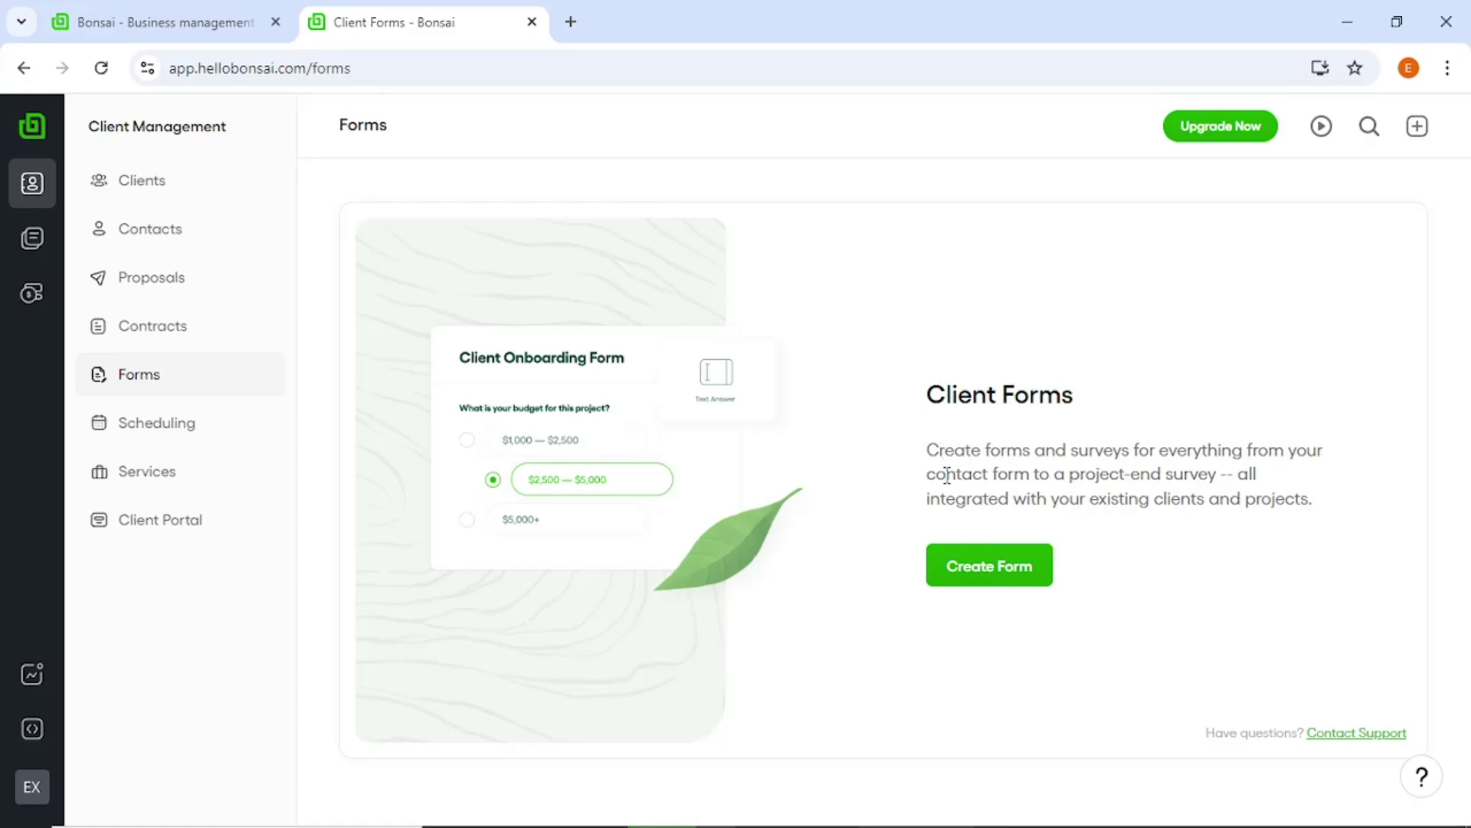
{"action": "left_click", "coordinate": [987, 567]}
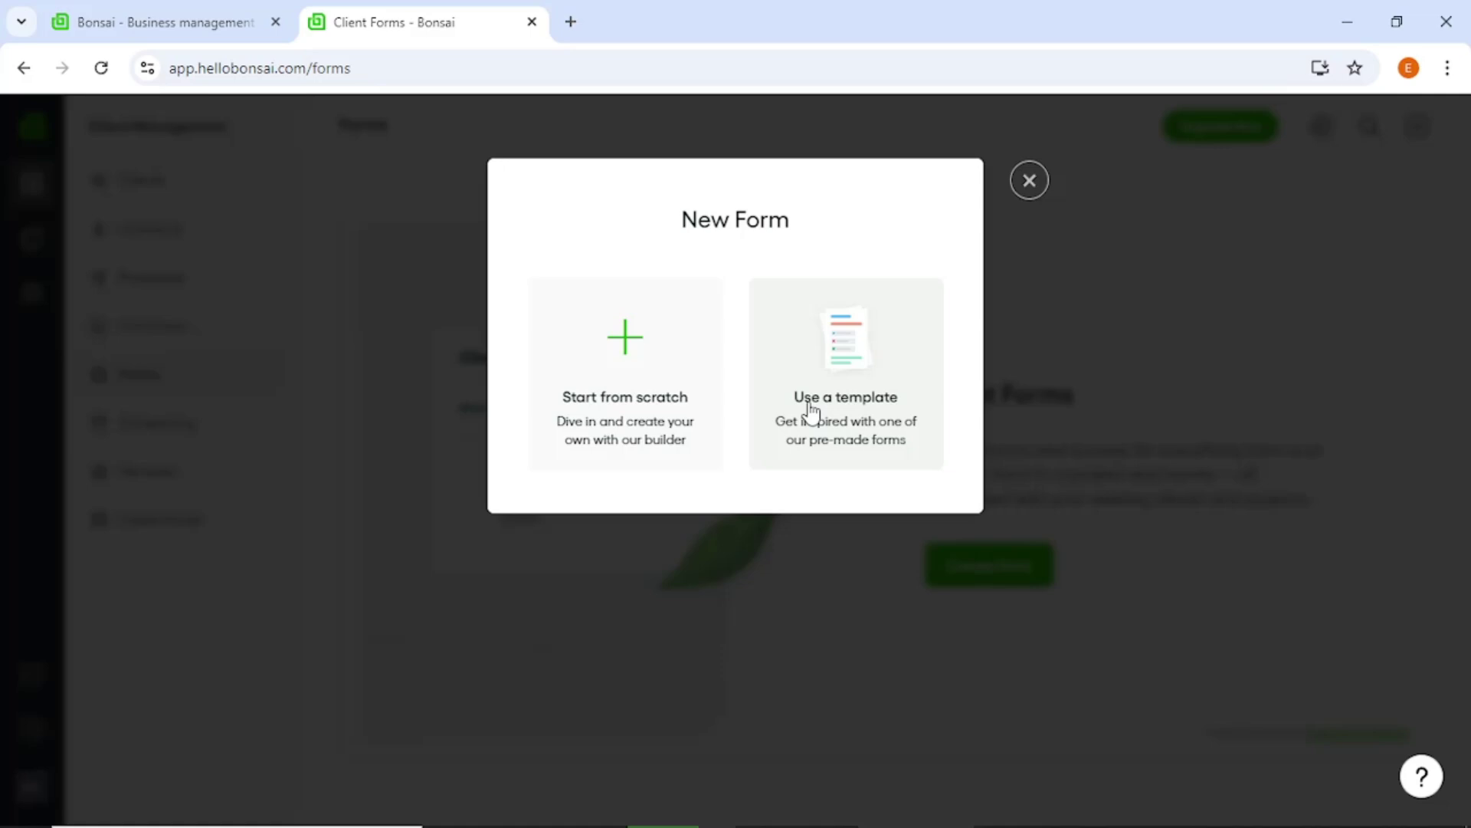
{"action": "left_click", "coordinate": [1029, 185]}
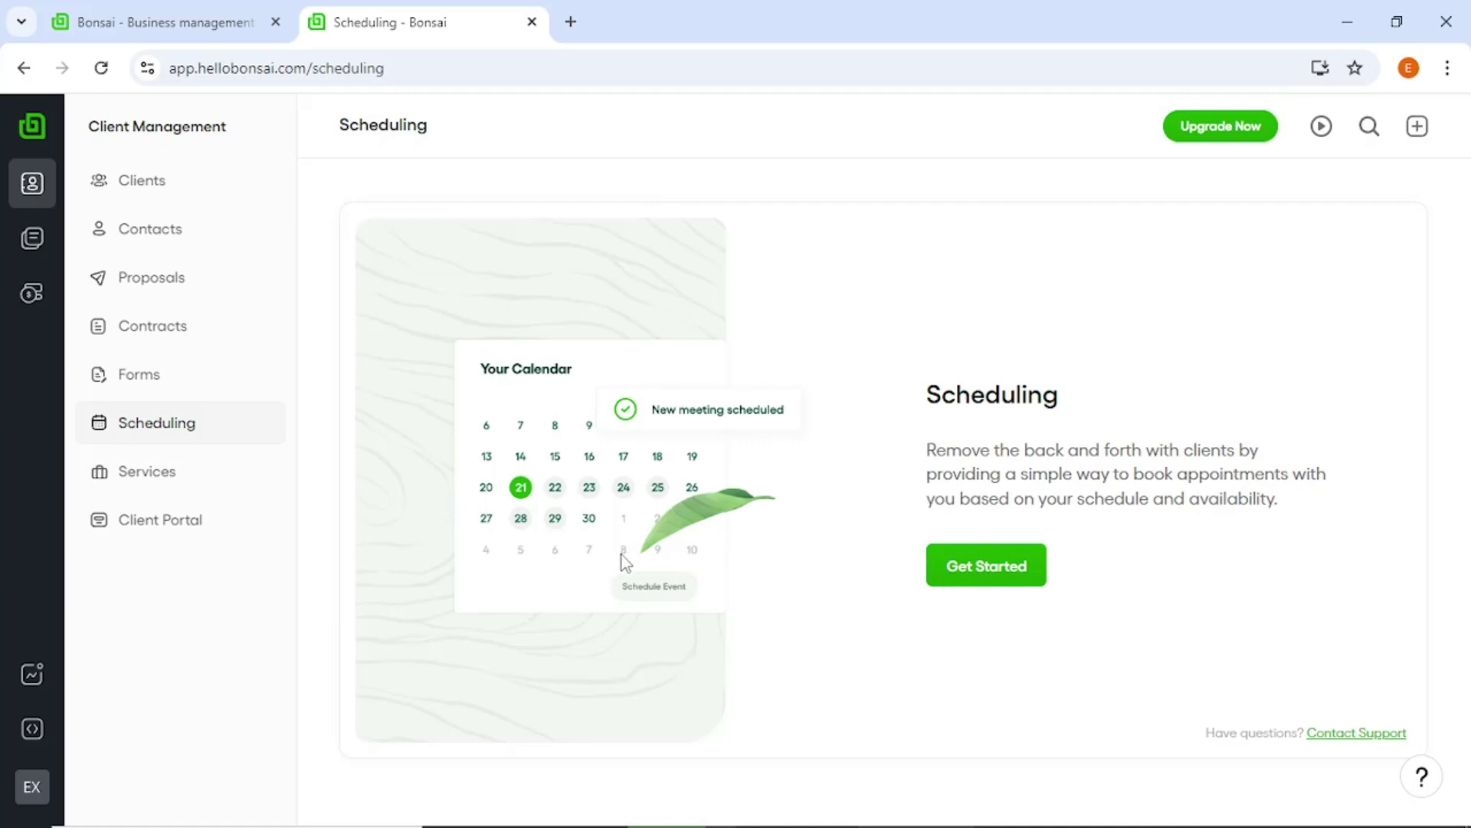
{"action": "mouse_move", "coordinate": [147, 471]}
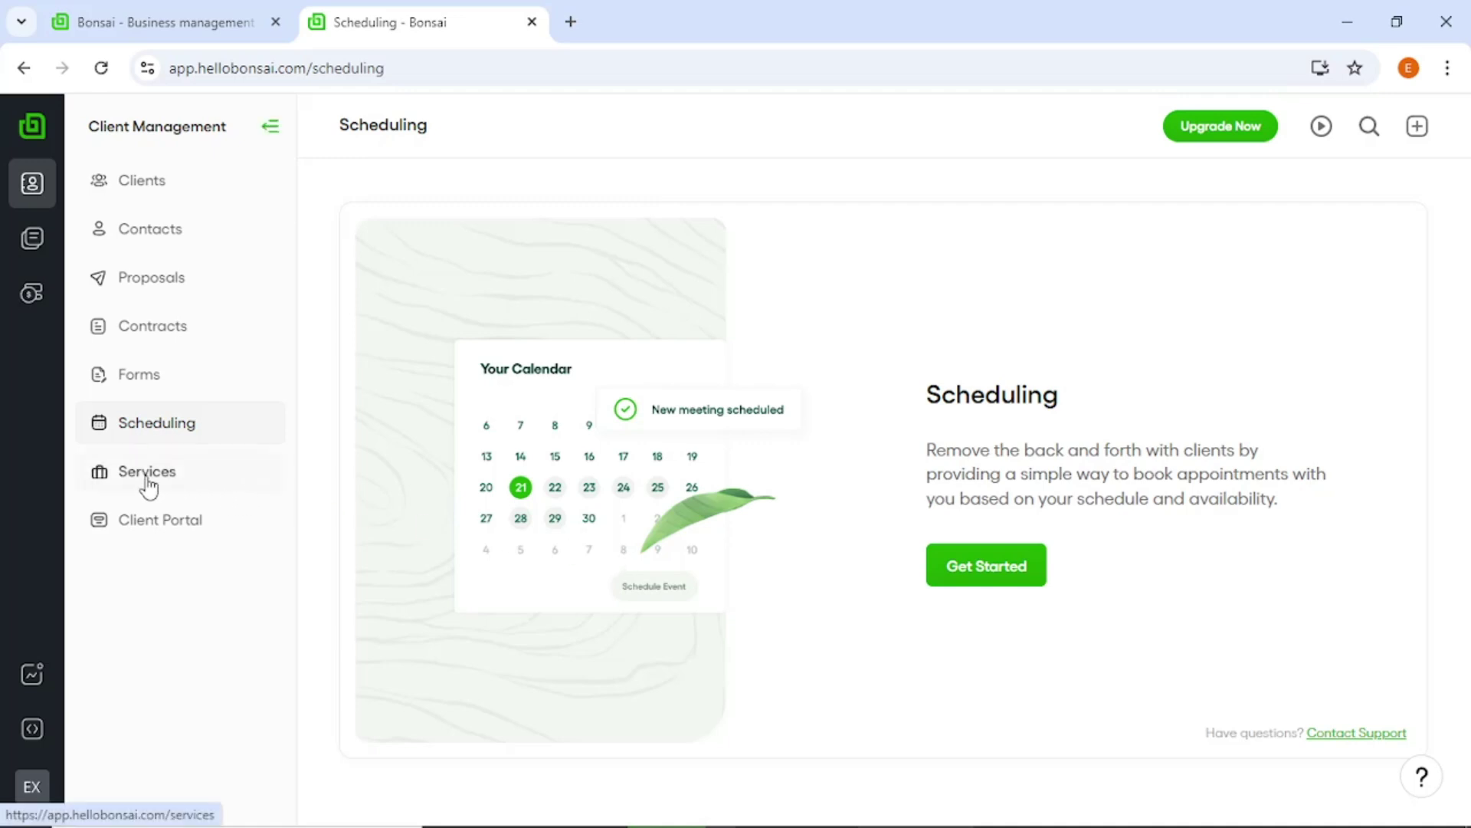
{"action": "left_click", "coordinate": [148, 487]}
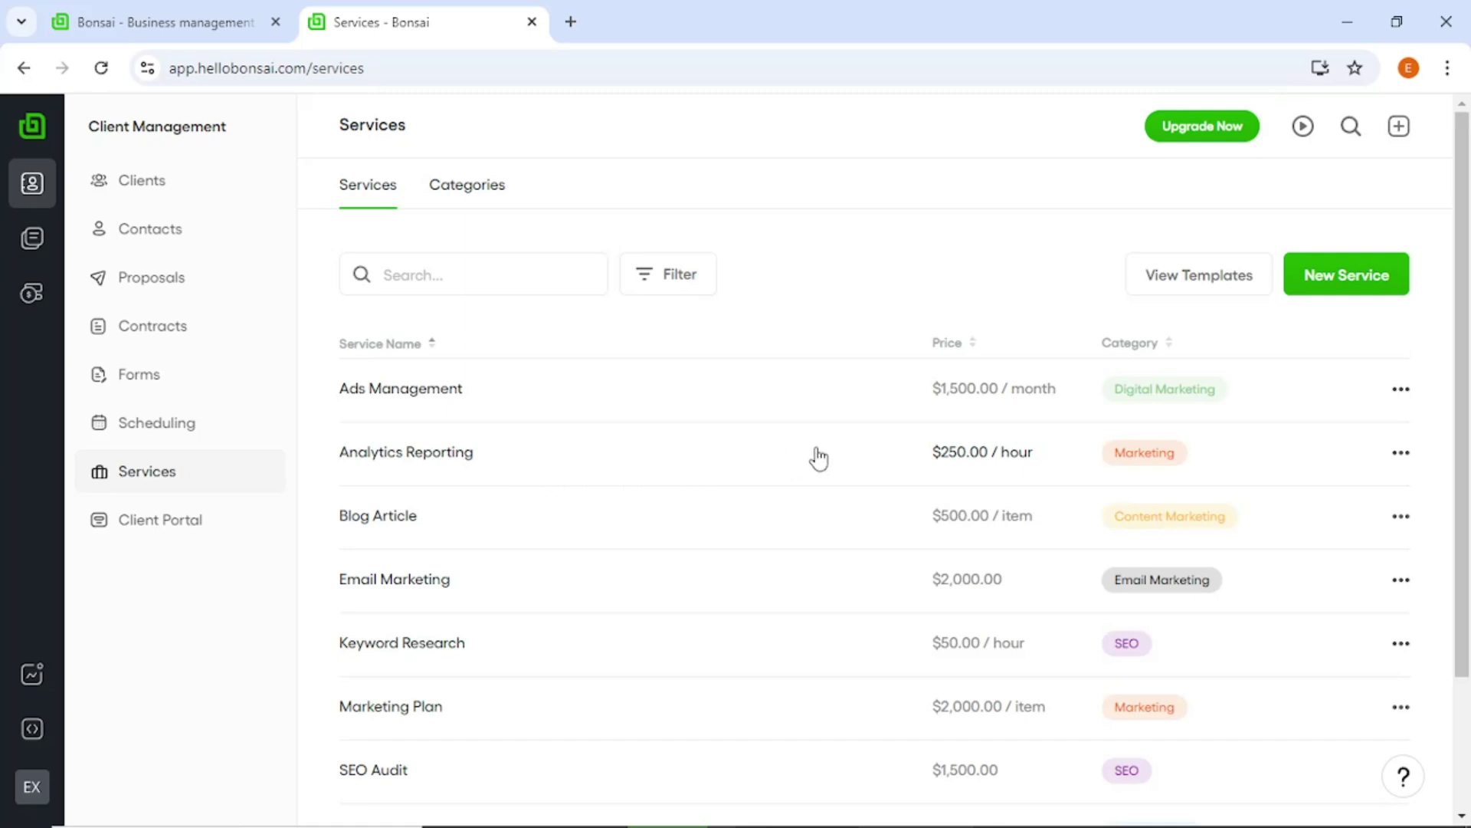
{"action": "scroll", "coordinate": [864, 490], "scroll_direction": "down", "scroll_amount": 2}
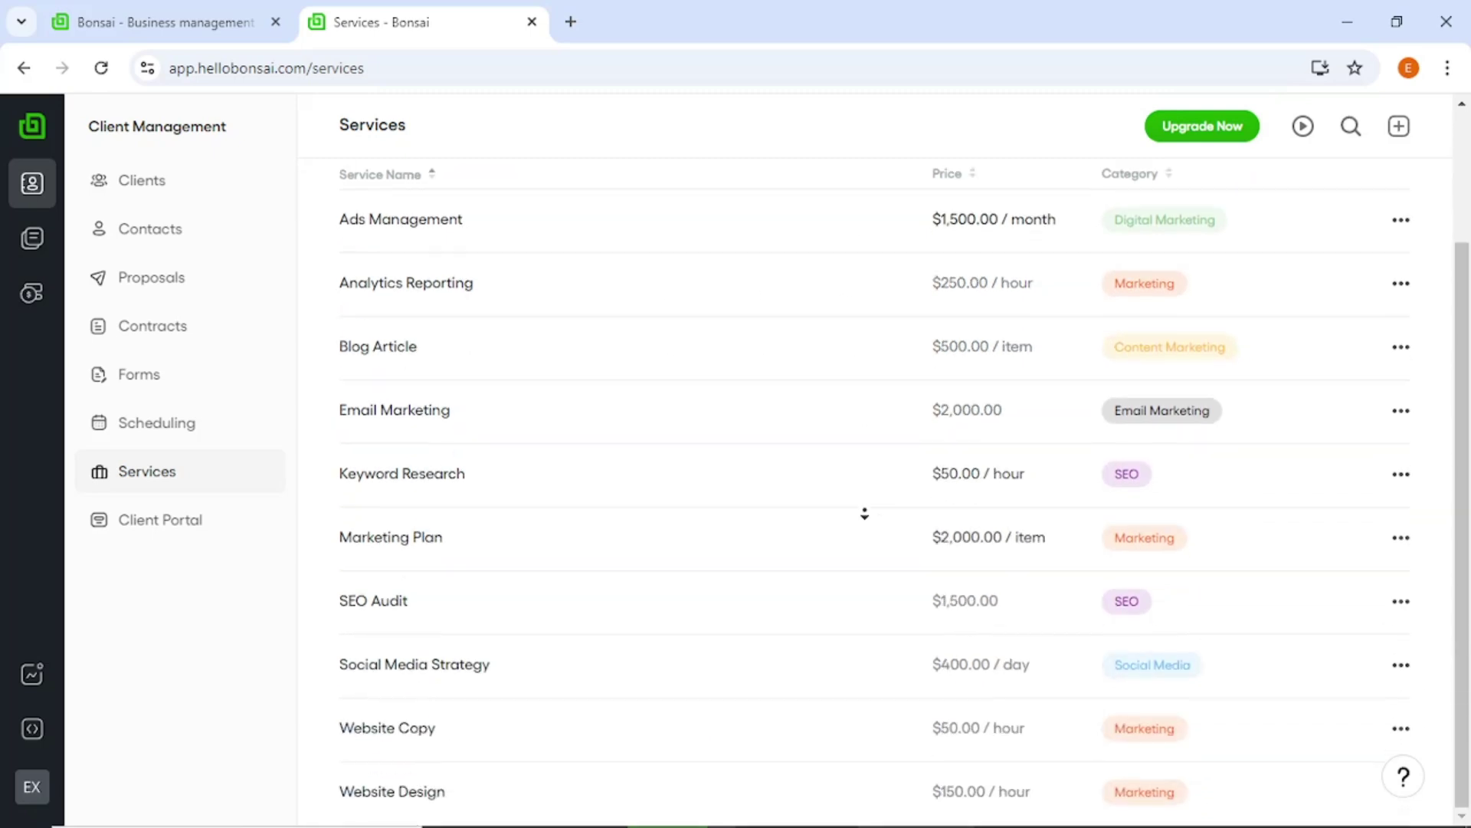
{"action": "scroll", "coordinate": [859, 480], "scroll_direction": "up", "scroll_amount": 1}
{"action": "scroll", "coordinate": [858, 481], "scroll_direction": "up", "scroll_amount": 2}
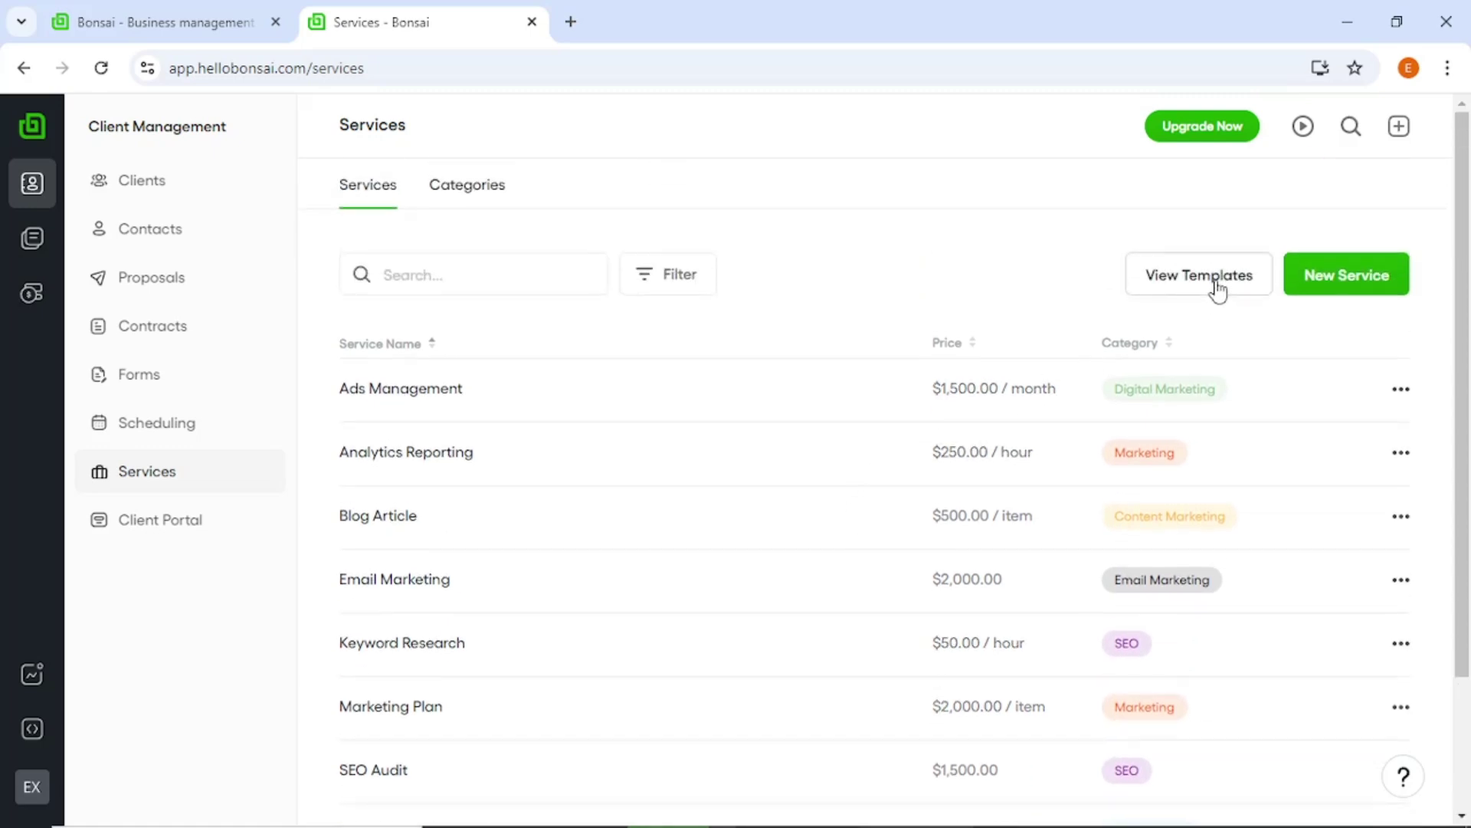
{"action": "left_click", "coordinate": [1311, 279]}
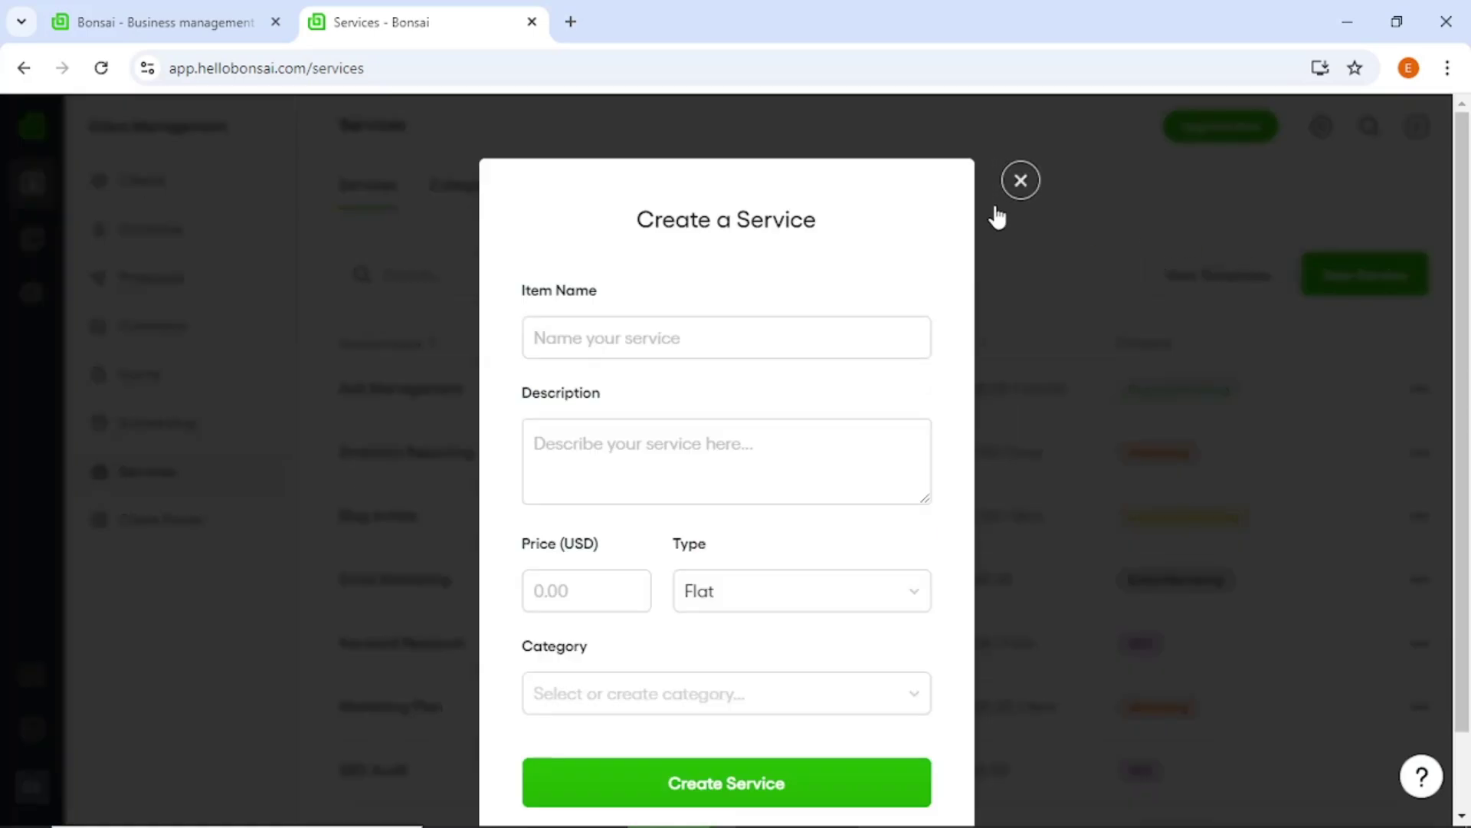
{"action": "scroll", "coordinate": [912, 252], "scroll_direction": "up", "scroll_amount": 1}
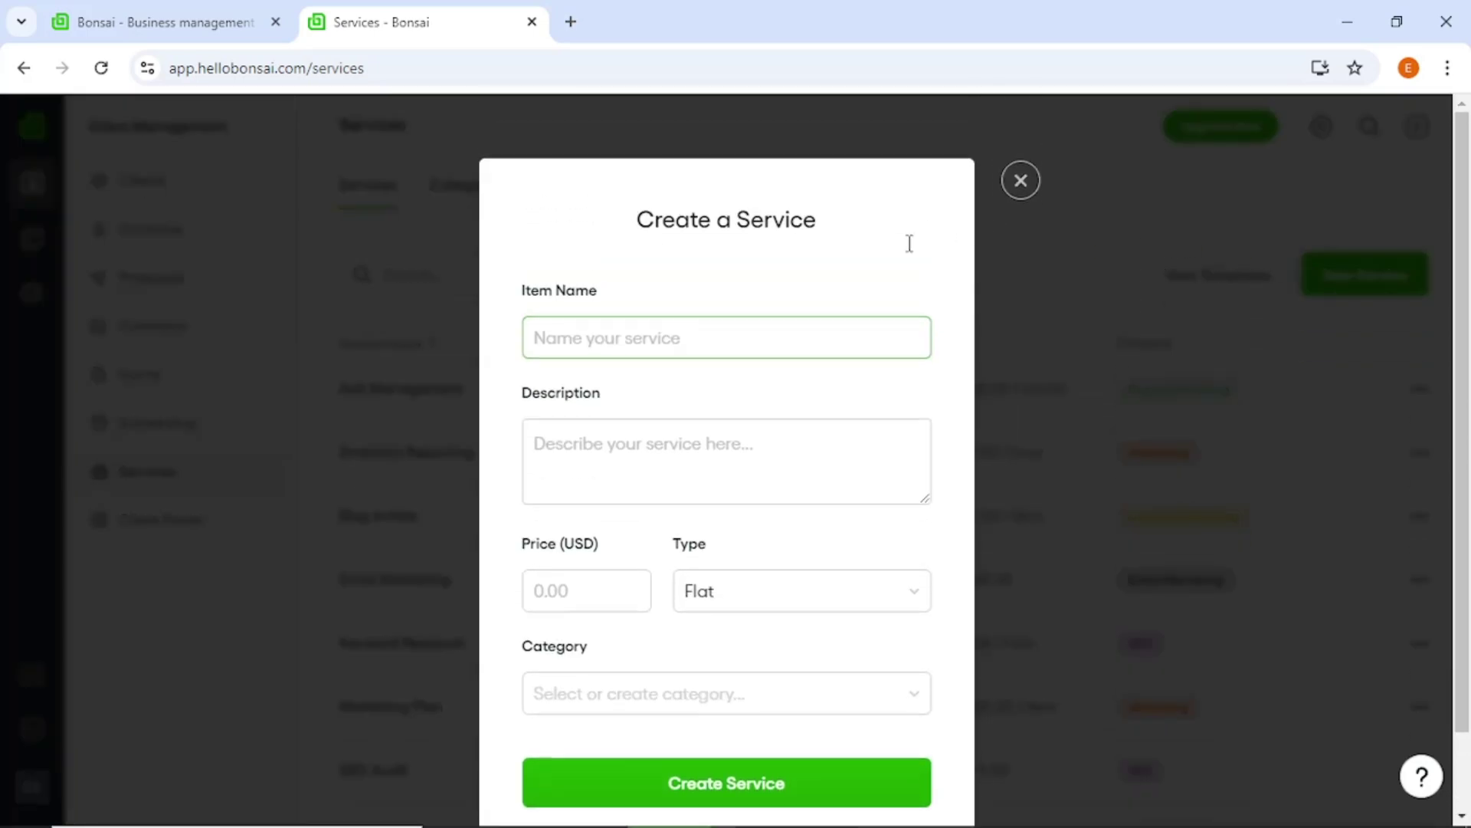
{"action": "left_click", "coordinate": [1021, 182]}
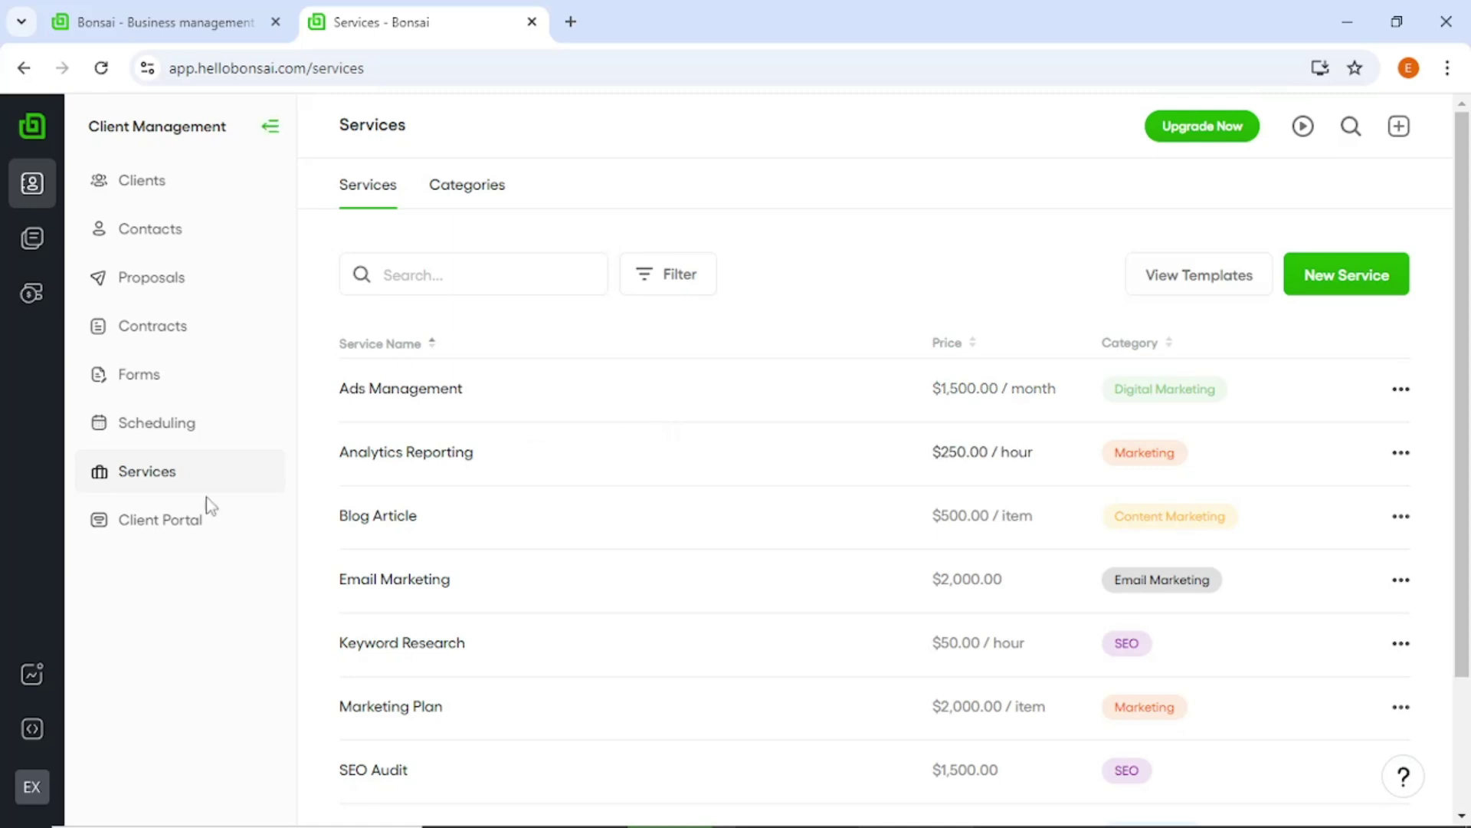
- In Client Portal settings, copy the share link and view the header image choices without changing them
{"action": "left_click", "coordinate": [124, 523]}
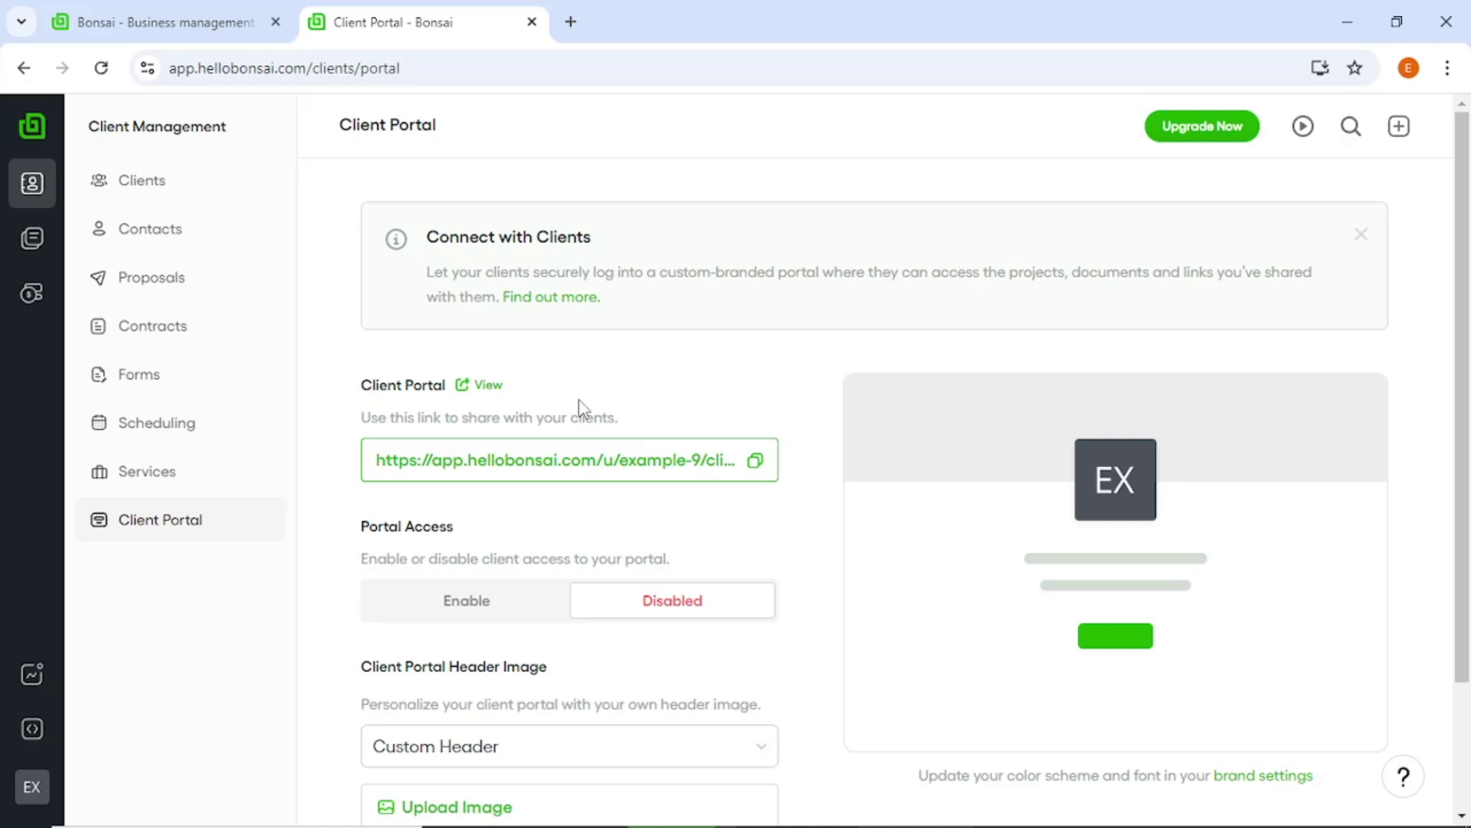
{"action": "left_click", "coordinate": [757, 463]}
{"action": "scroll", "coordinate": [721, 679], "scroll_direction": "down", "scroll_amount": 1}
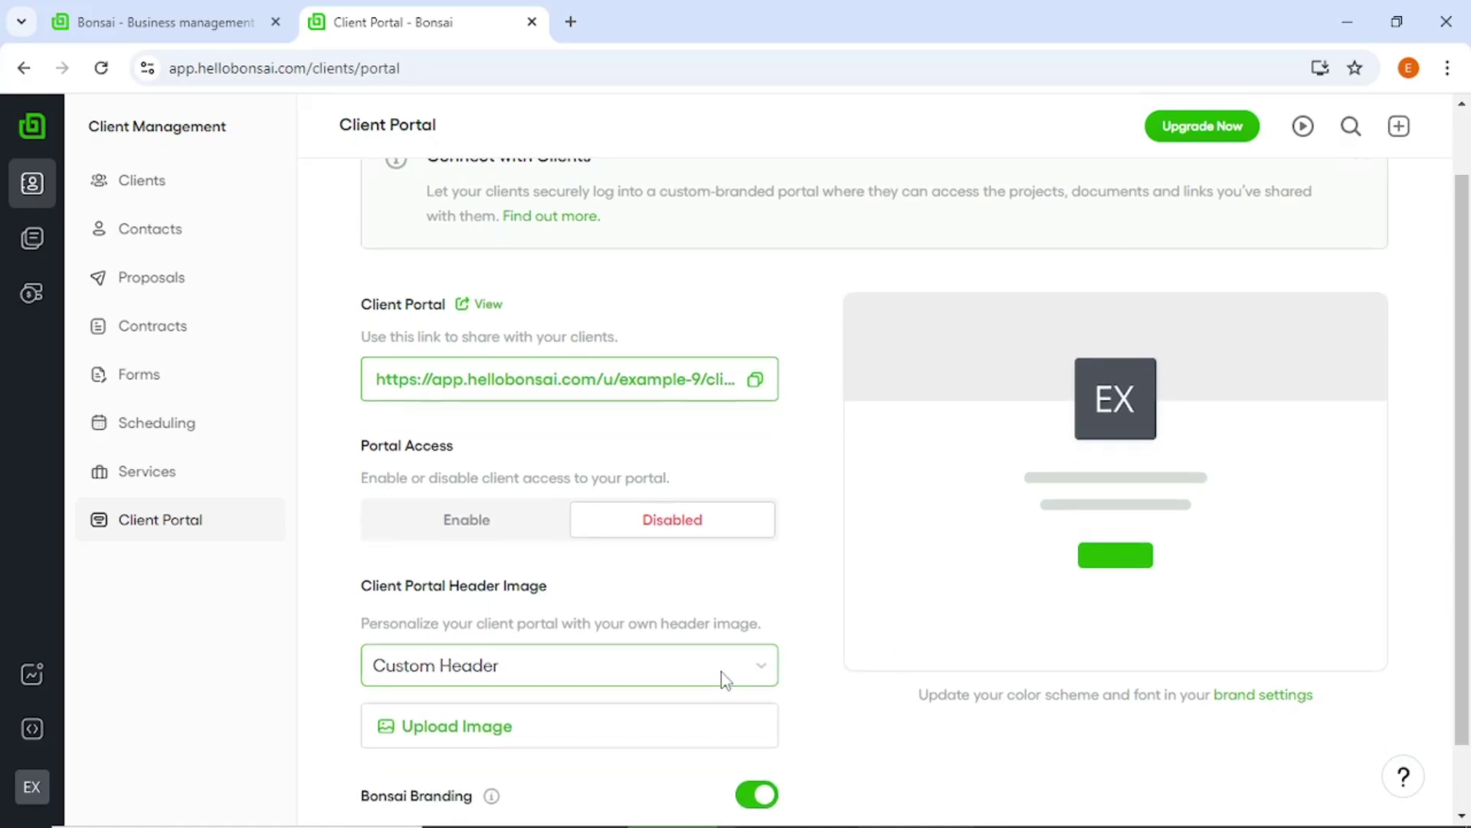
{"action": "left_click", "coordinate": [721, 679]}
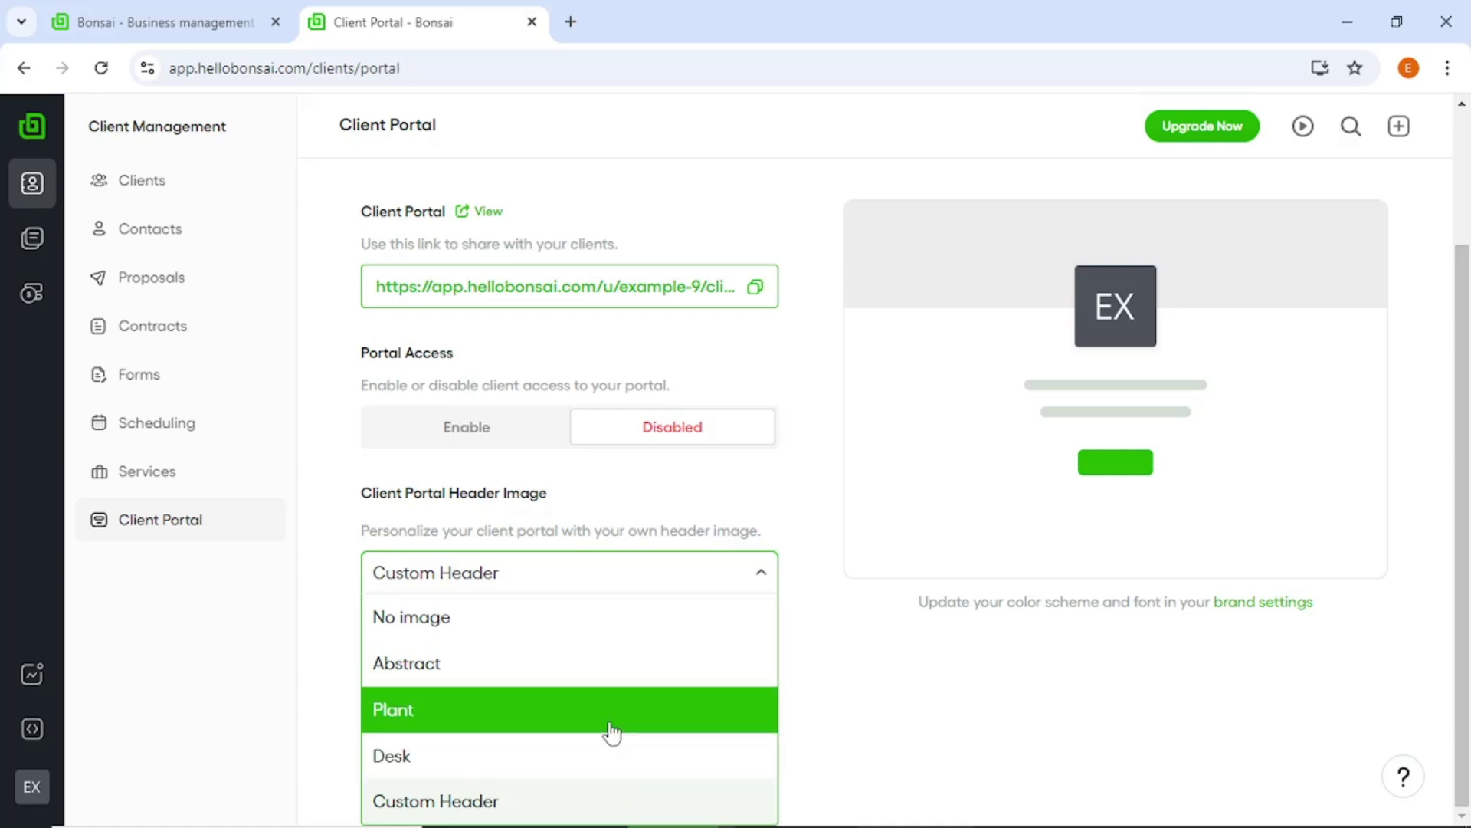
{"action": "left_click", "coordinate": [36, 256]}
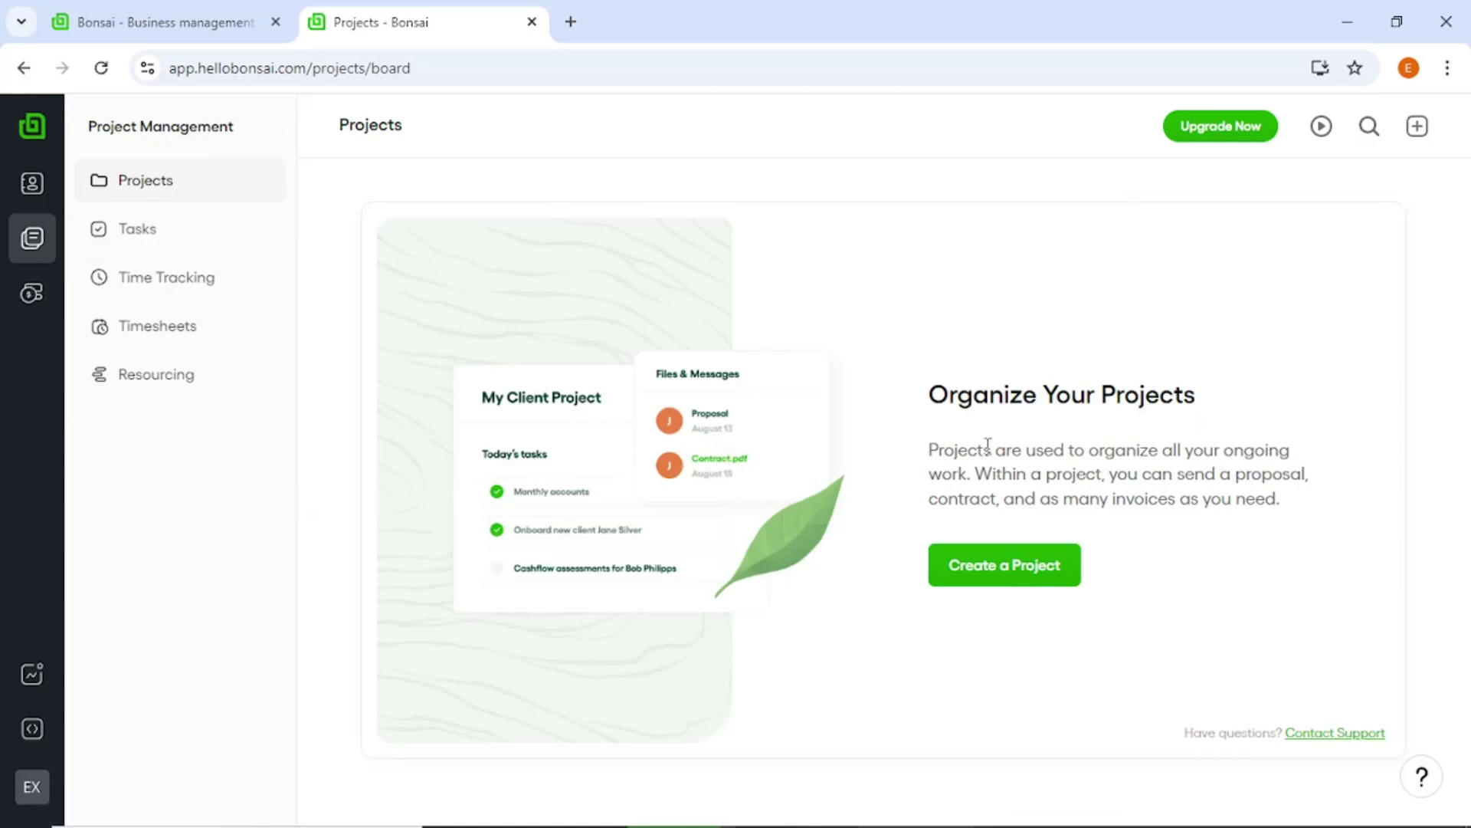
{"action": "left_click_drag", "start_coordinate": [928, 400], "coordinate": [1197, 403]}
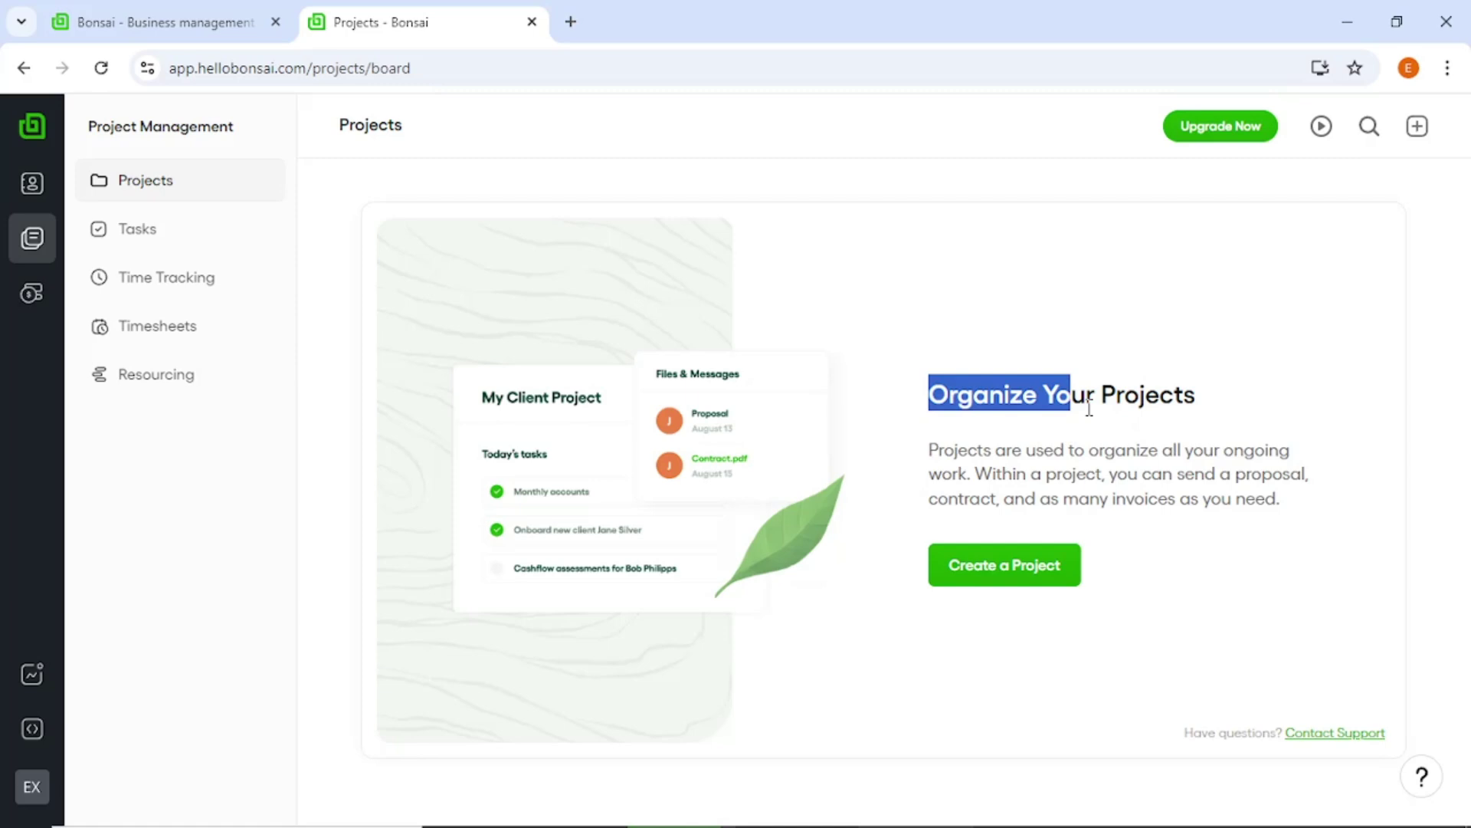
{"action": "left_click", "coordinate": [1218, 411]}
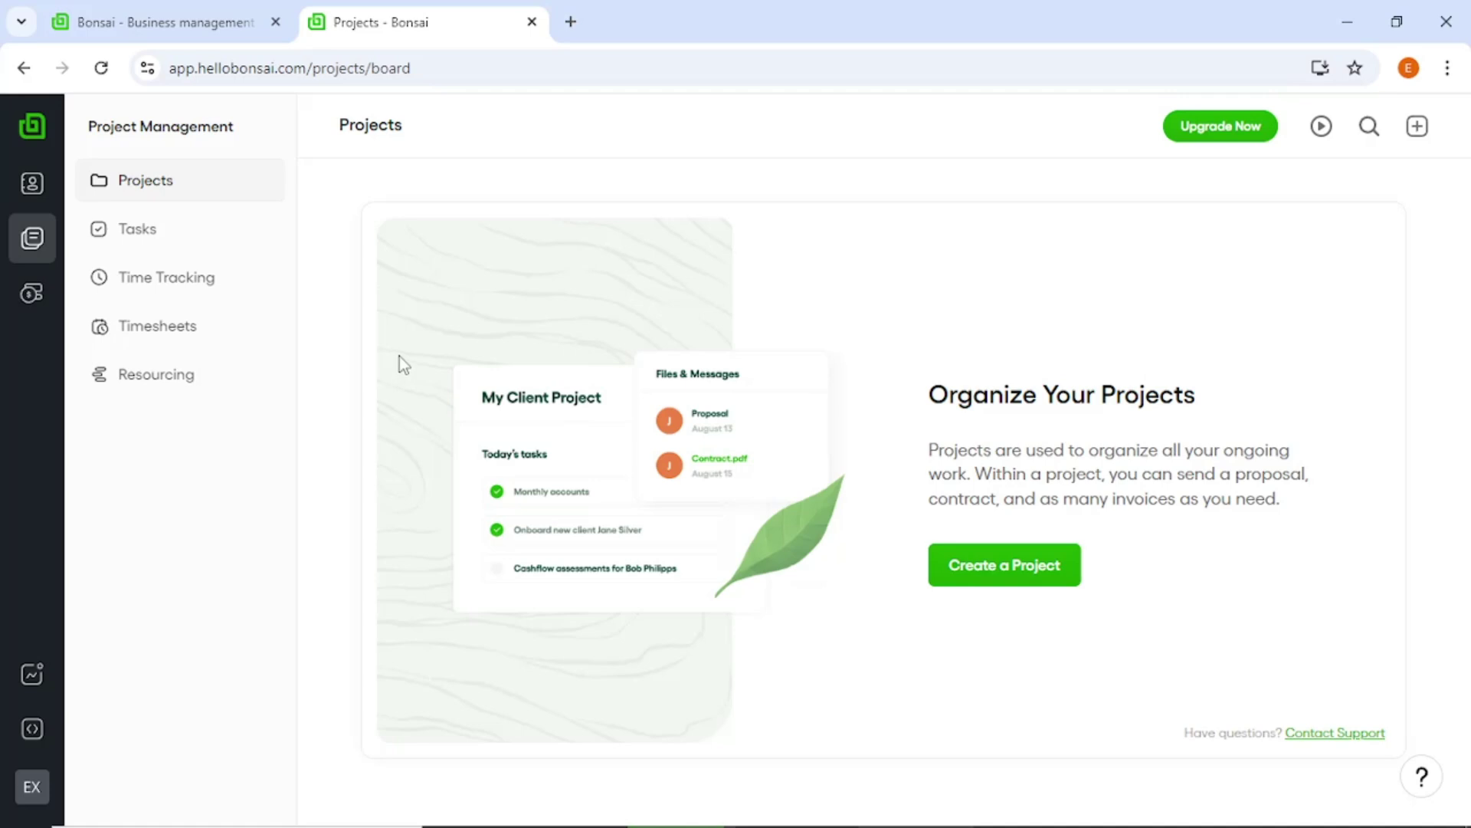
- On the Tasks page, add one Untitled task to To Do and close its details
{"action": "mouse_move", "coordinate": [184, 253]}
{"action": "left_click", "coordinate": [136, 229]}
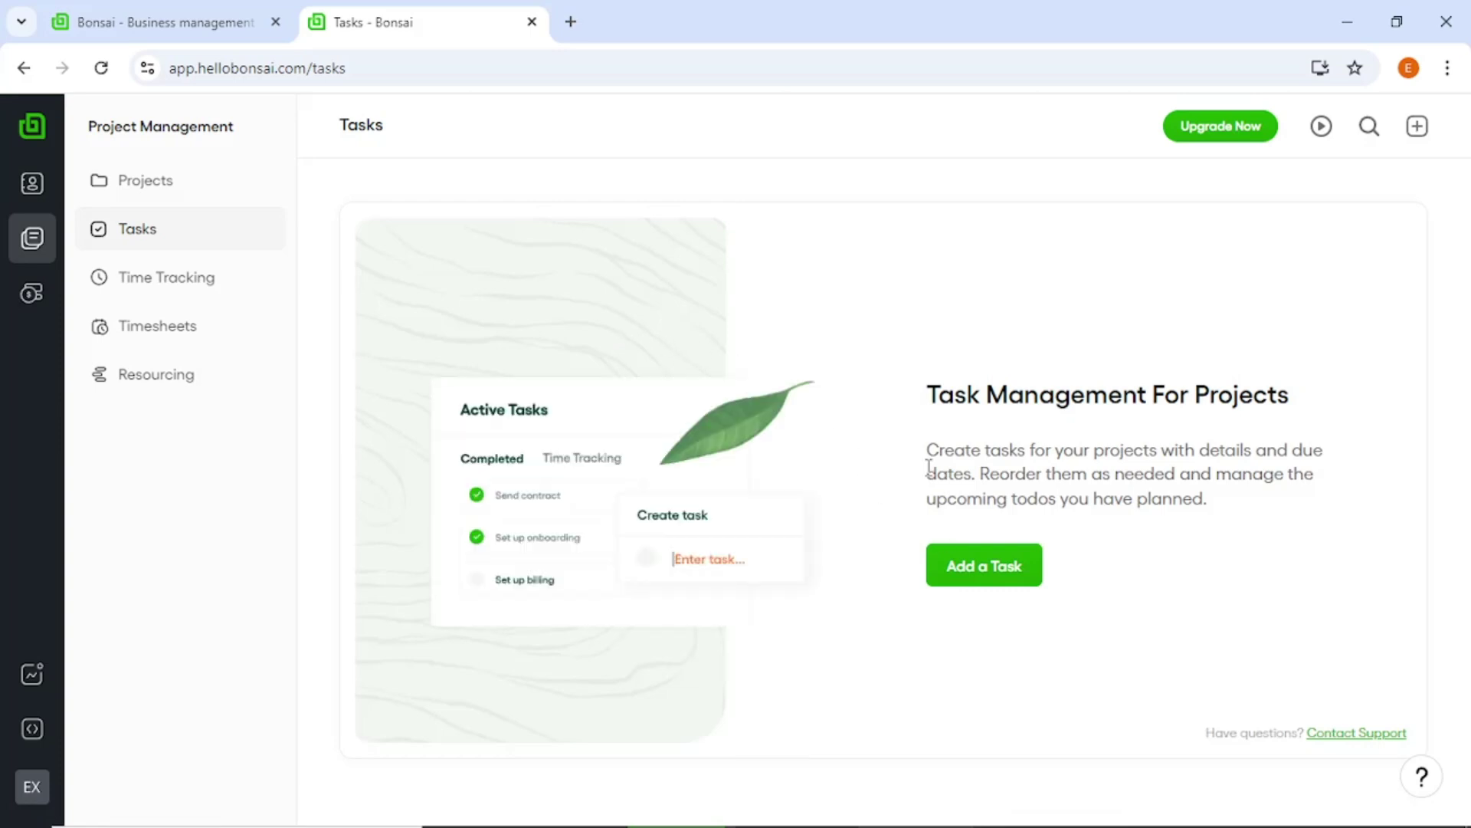
{"action": "left_click_drag", "start_coordinate": [920, 394], "coordinate": [1157, 393]}
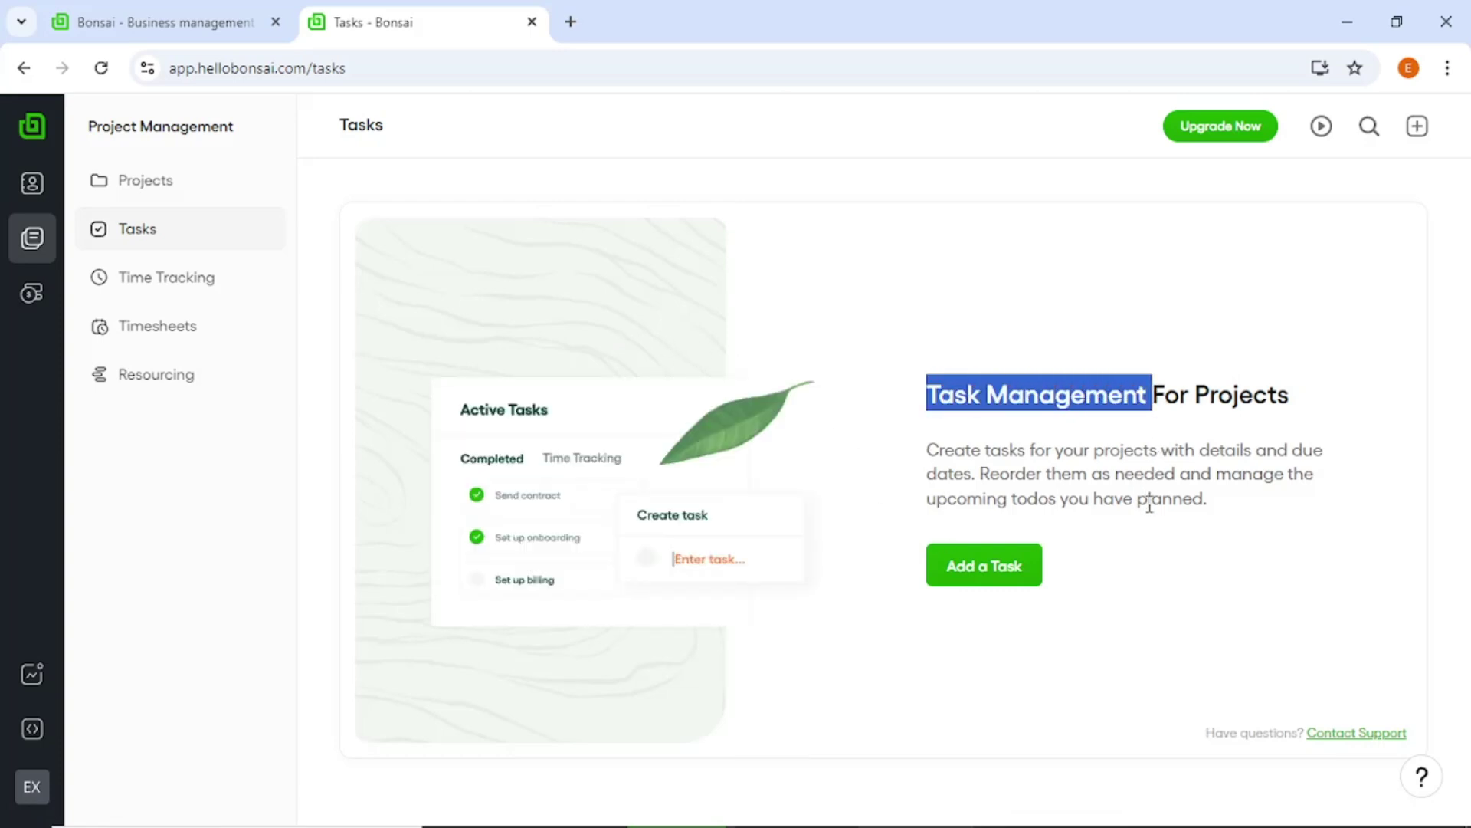
{"action": "left_click", "coordinate": [1149, 503]}
{"action": "left_click", "coordinate": [983, 584]}
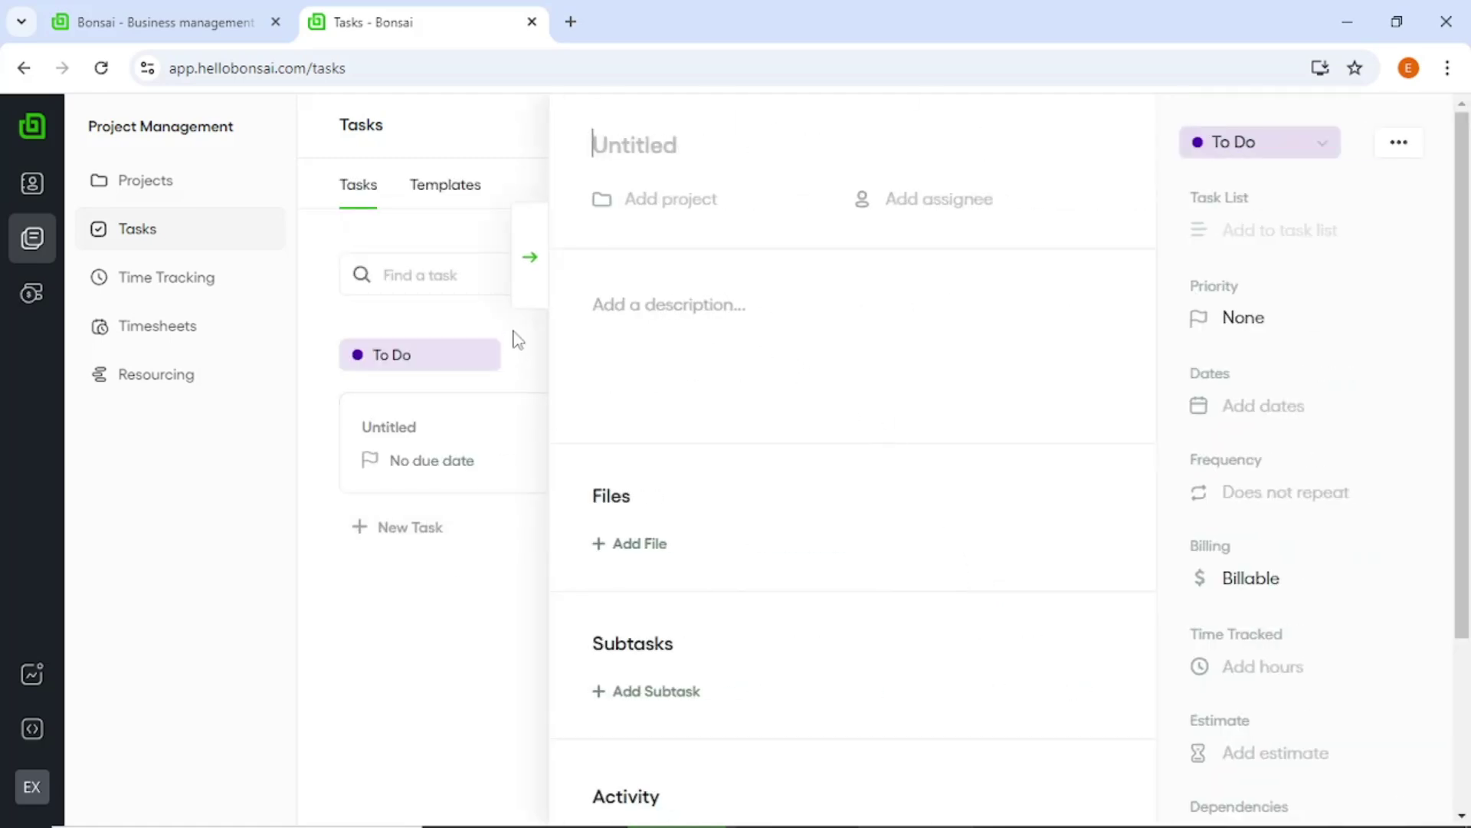
{"action": "left_click", "coordinate": [525, 294]}
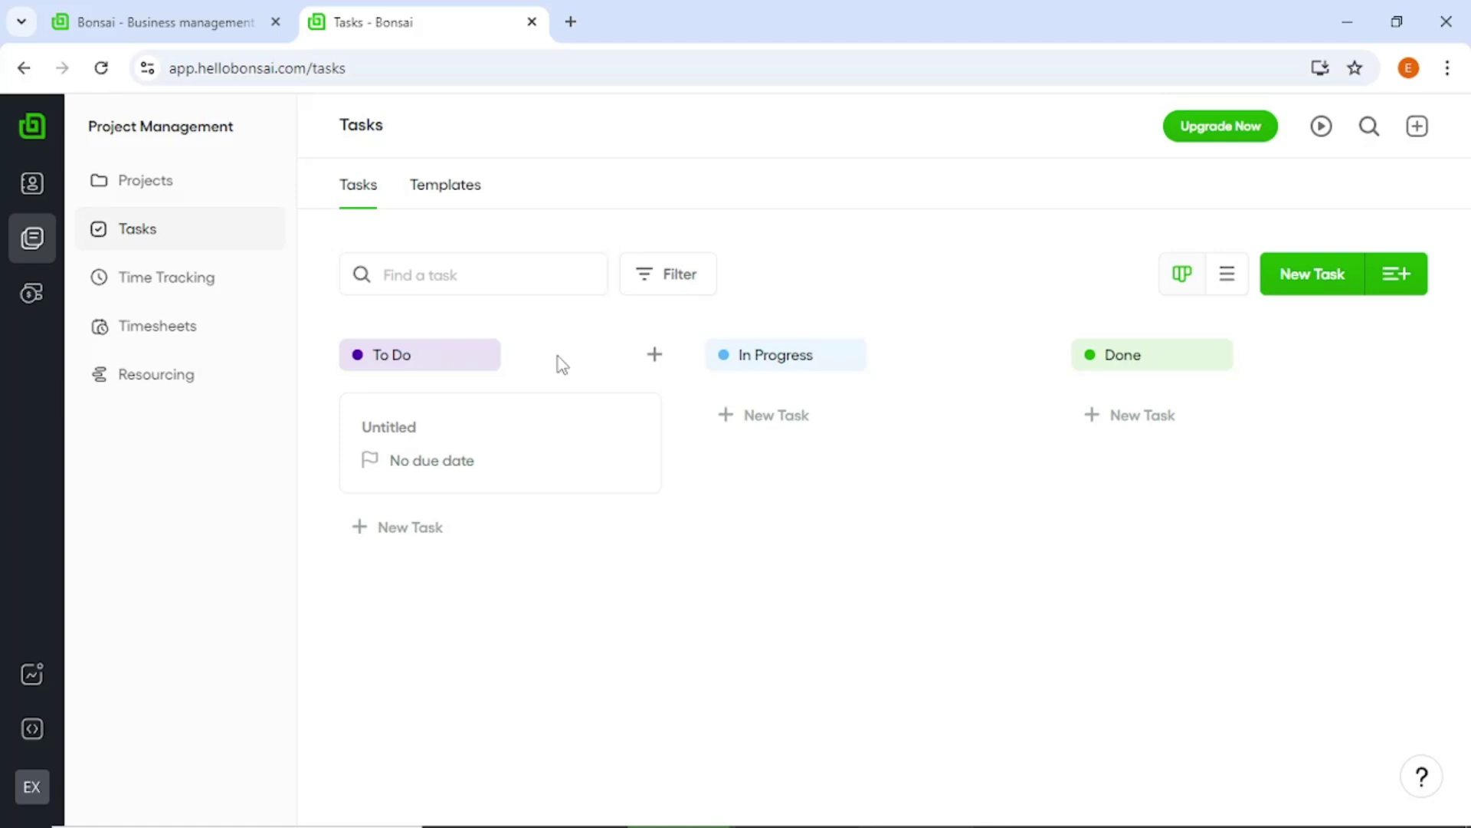
- Preview and dismiss the Add Time form, then view this week's zero-hour Timesheets grid
{"action": "left_click", "coordinate": [256, 295]}
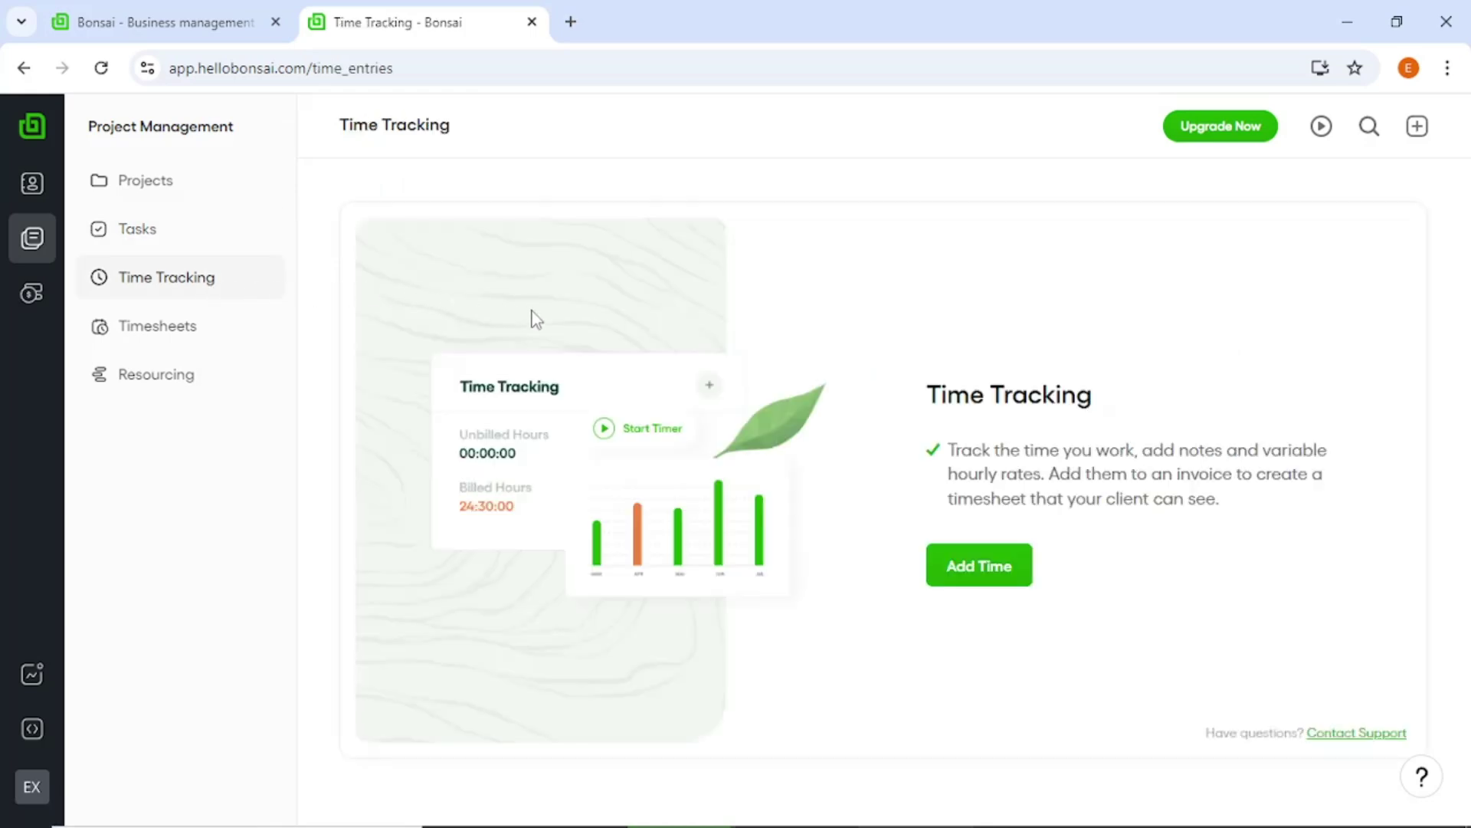
{"action": "left_click", "coordinate": [980, 567]}
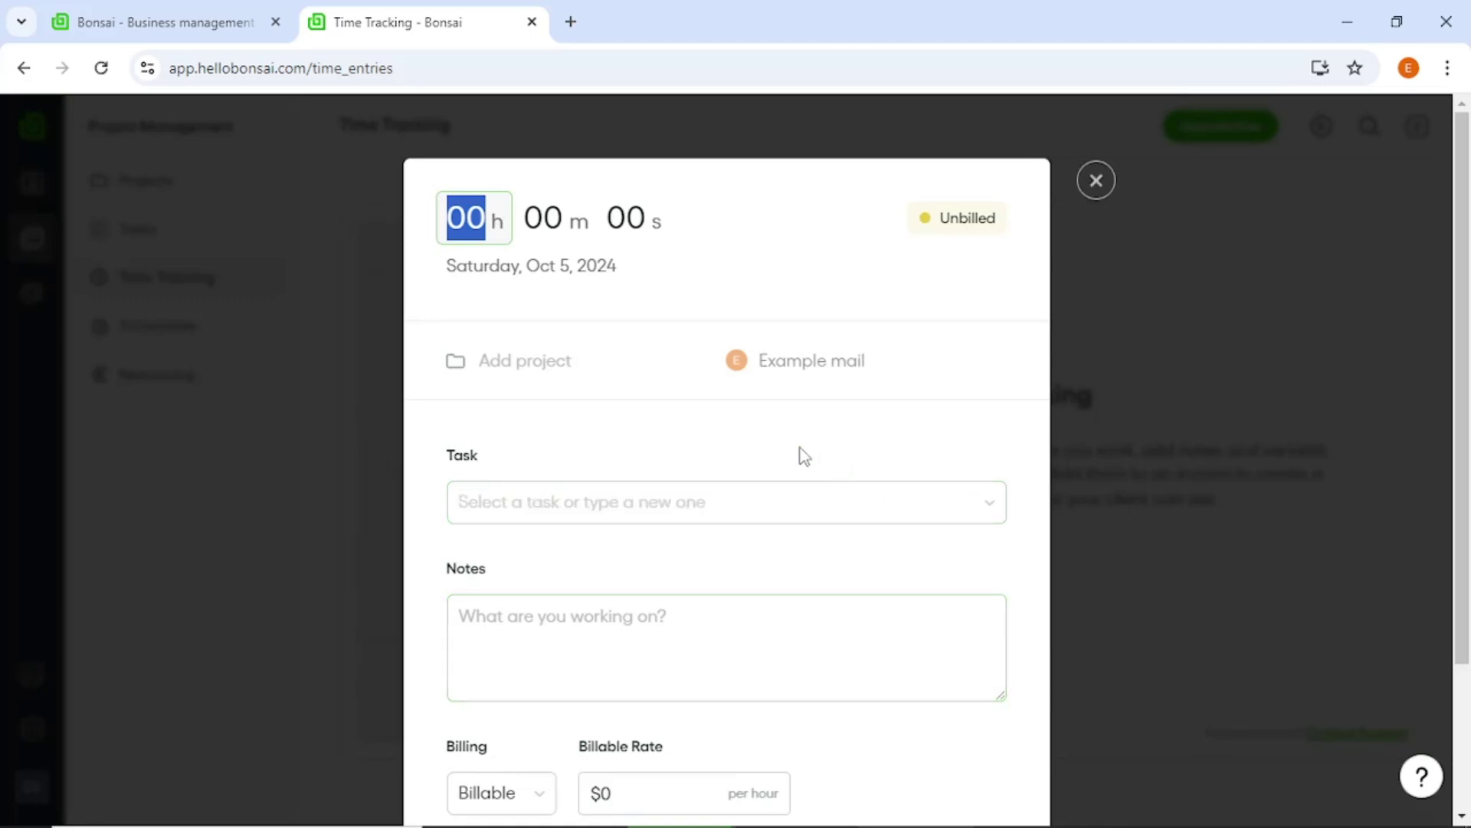
{"action": "scroll", "coordinate": [723, 386], "scroll_direction": "down", "scroll_amount": 2}
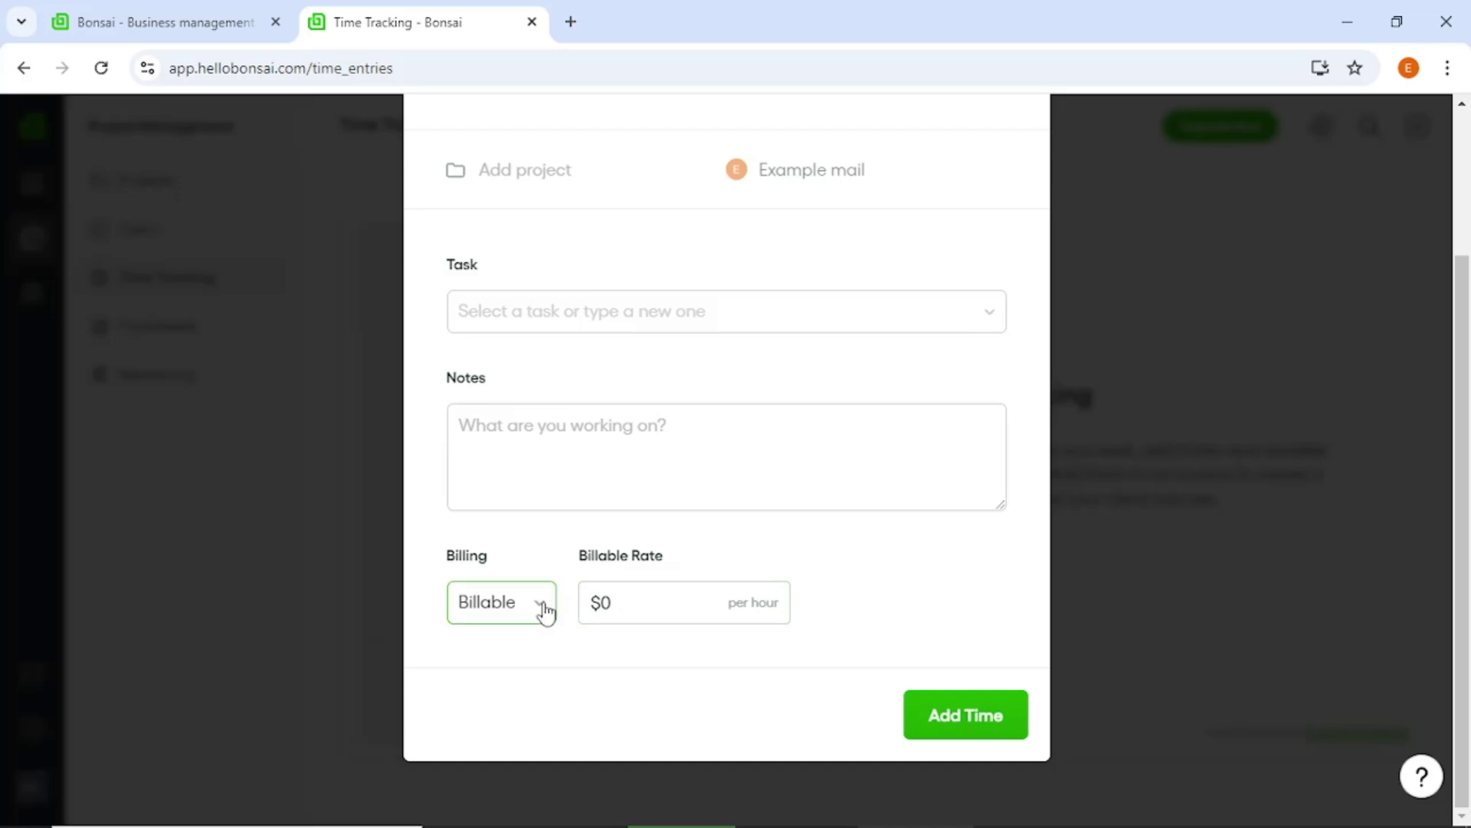
{"action": "key", "text": "Escape"}
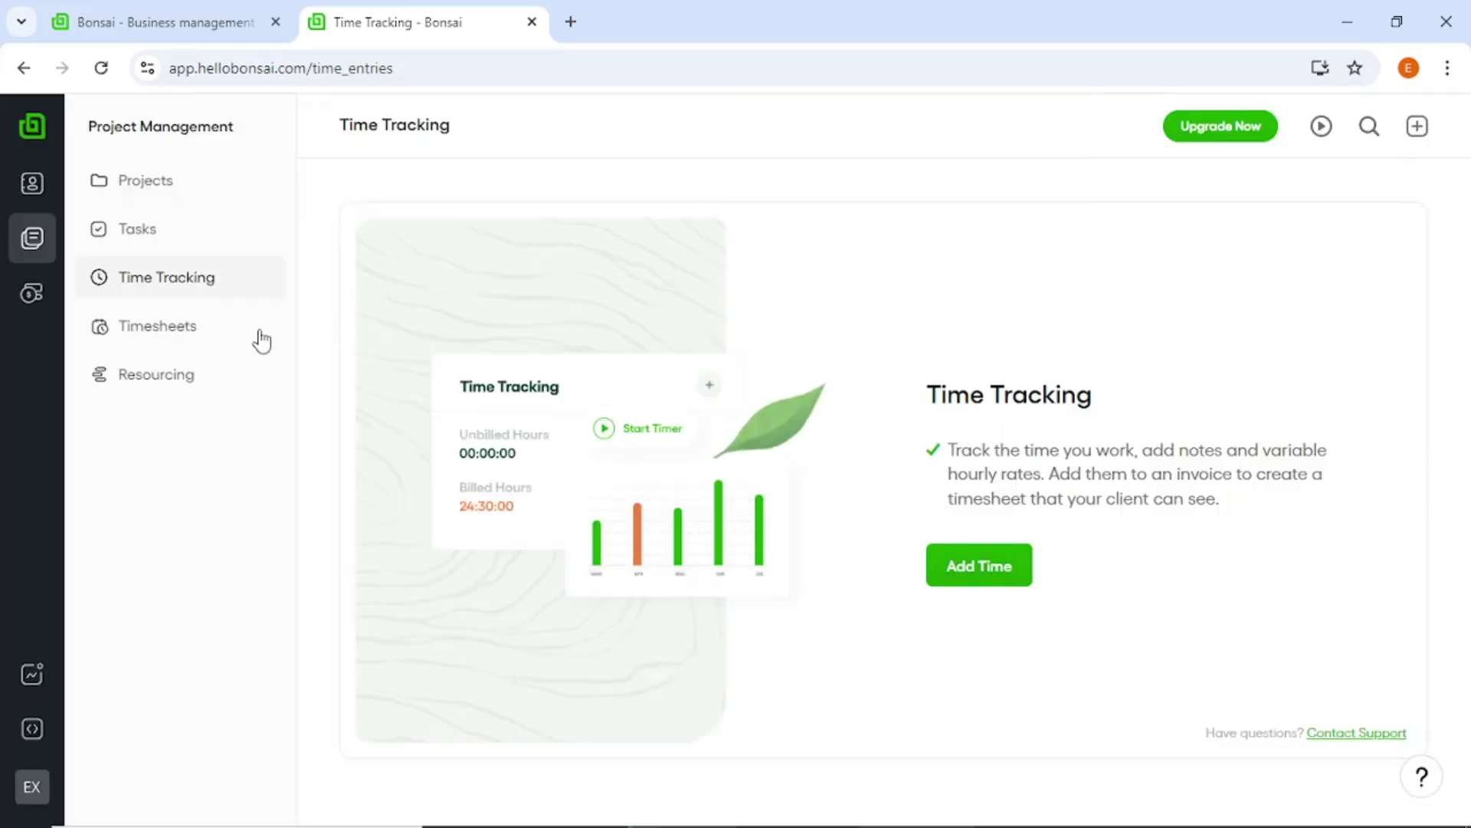
{"action": "left_click", "coordinate": [218, 342]}
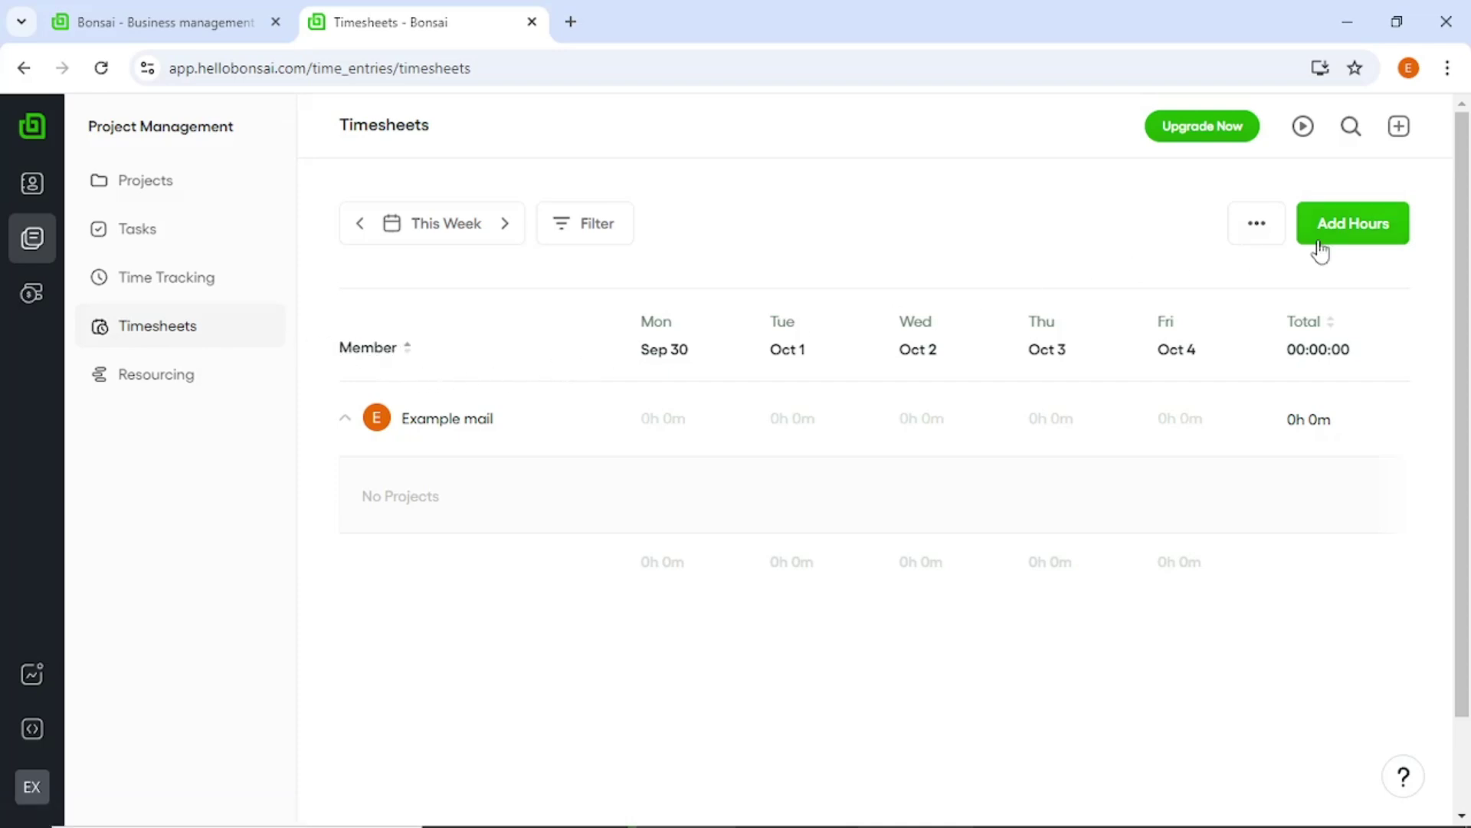
{"action": "left_click", "coordinate": [1356, 240]}
{"action": "scroll", "coordinate": [821, 485], "scroll_direction": "down", "scroll_amount": 1}
{"action": "scroll", "coordinate": [820, 484], "scroll_direction": "down", "scroll_amount": 1}
{"action": "left_click", "coordinate": [550, 608]}
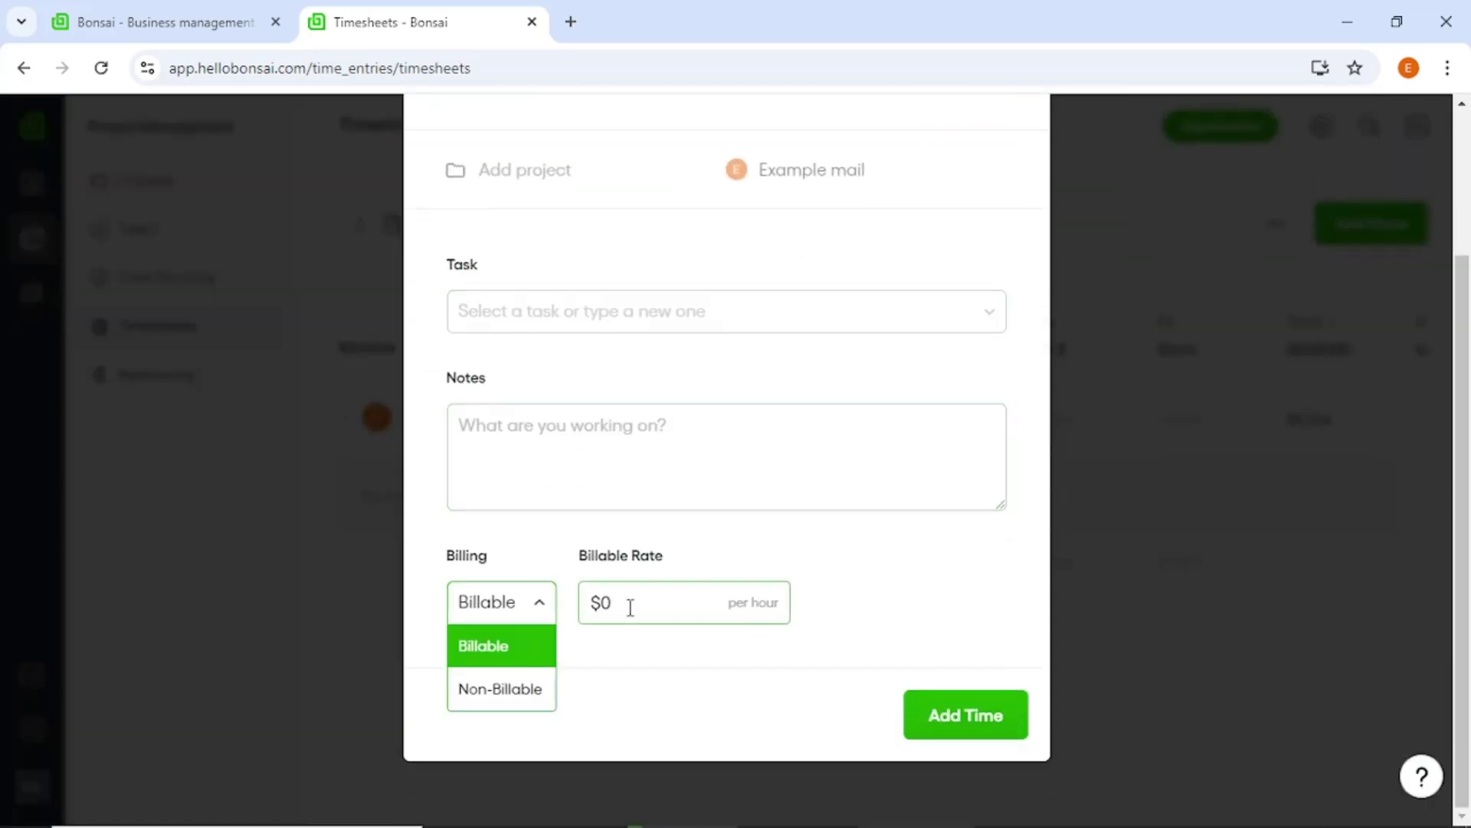
{"action": "scroll", "coordinate": [1023, 213], "scroll_direction": "up", "scroll_amount": 2}
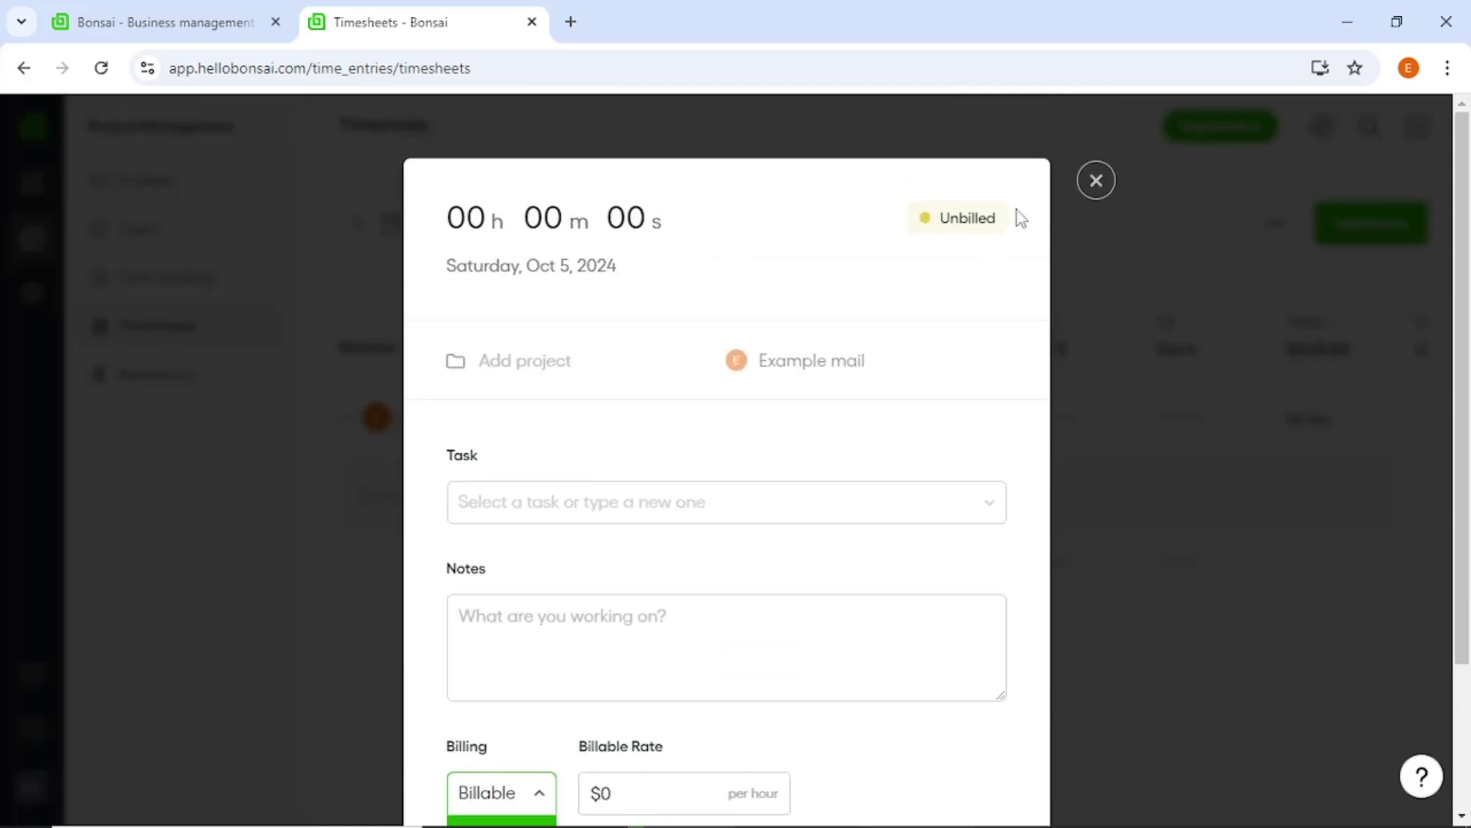
{"action": "left_click", "coordinate": [1095, 182]}
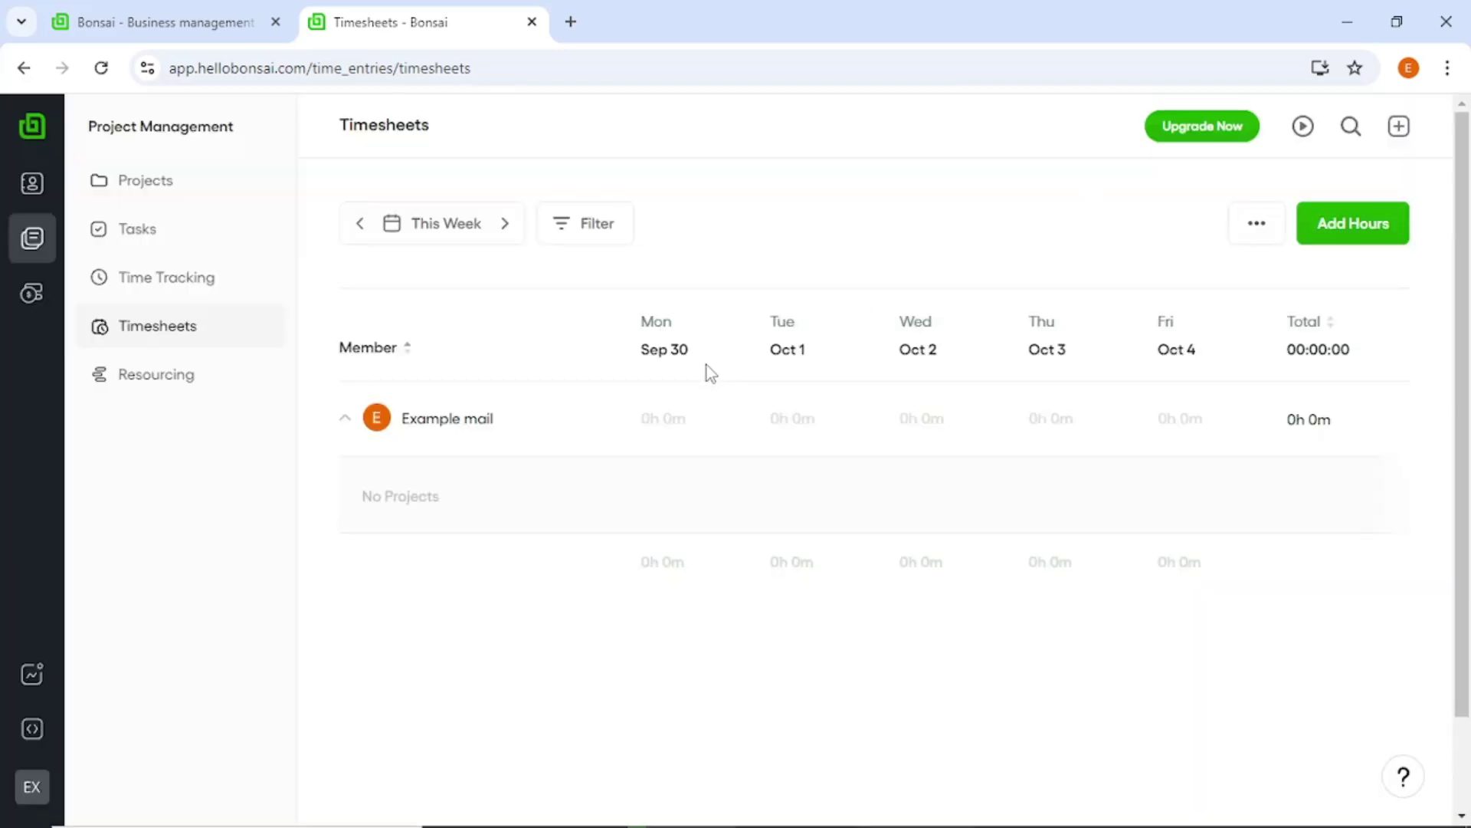
- View the Invoices page, then return to the Dashboard's setup checklist
{"action": "left_click", "coordinate": [35, 301]}
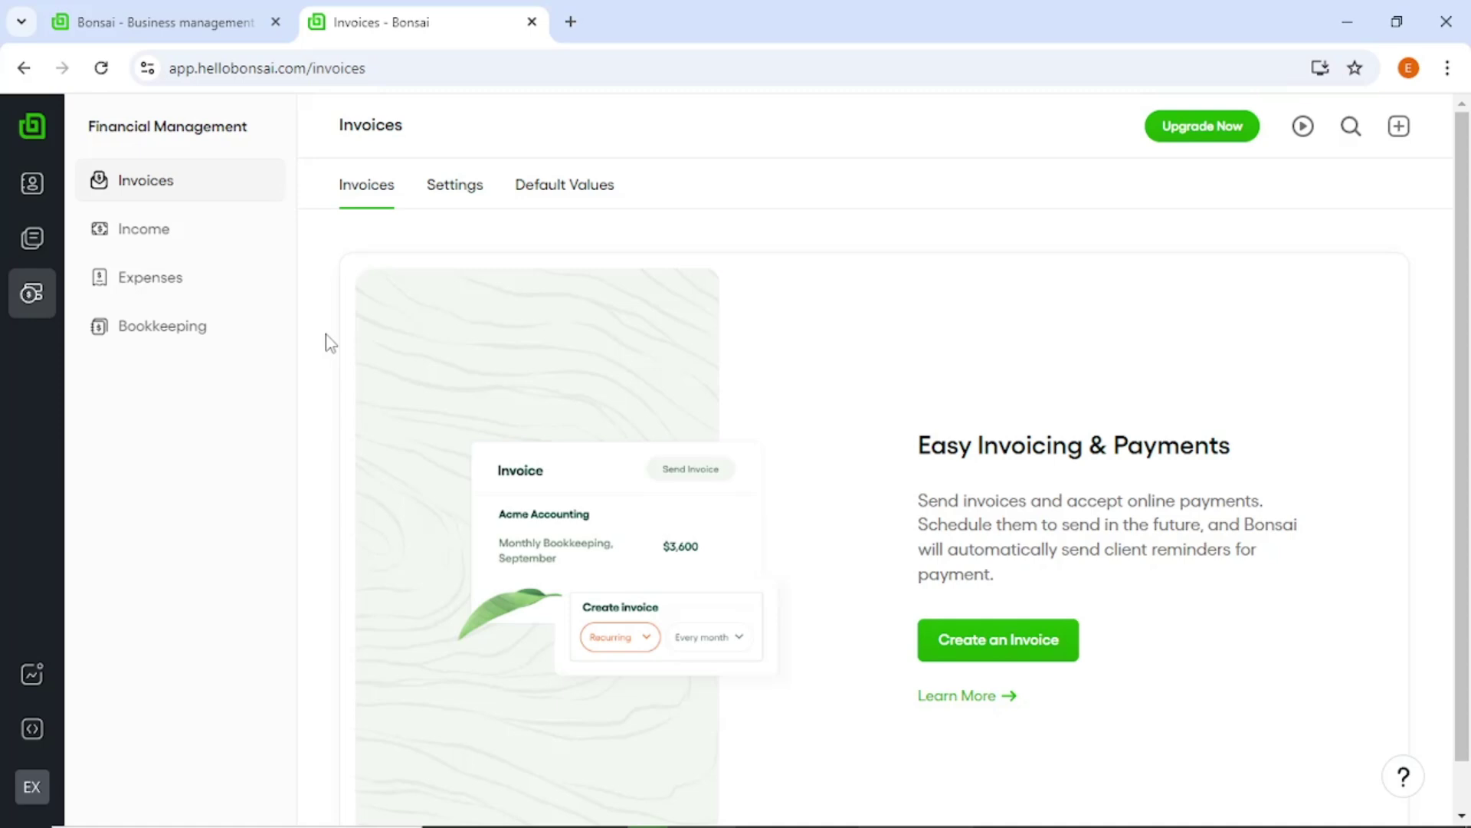
{"action": "scroll", "coordinate": [328, 341], "scroll_direction": "down", "scroll_amount": 1}
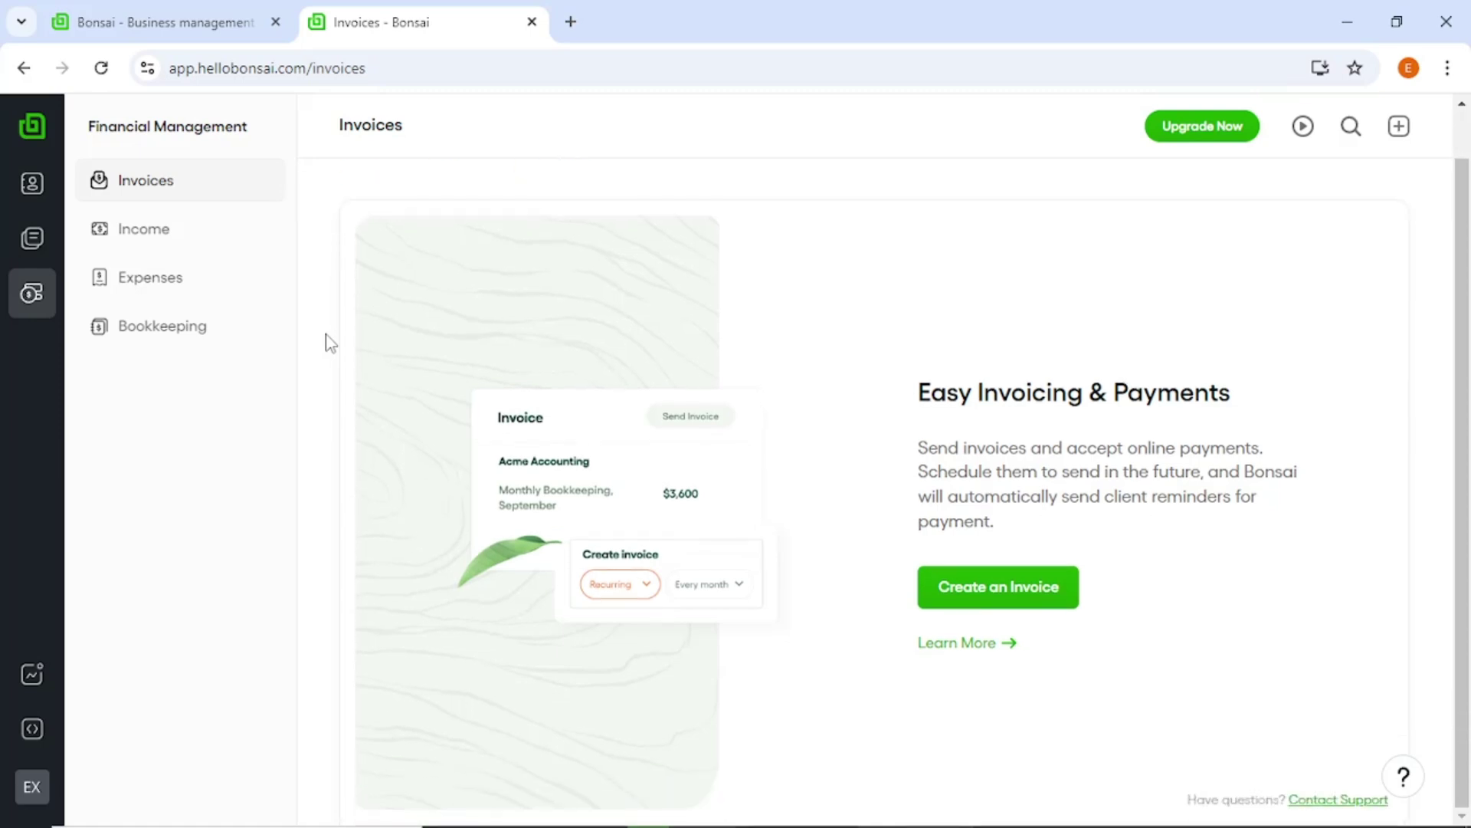
{"action": "scroll", "coordinate": [327, 342], "scroll_direction": "up", "scroll_amount": 1}
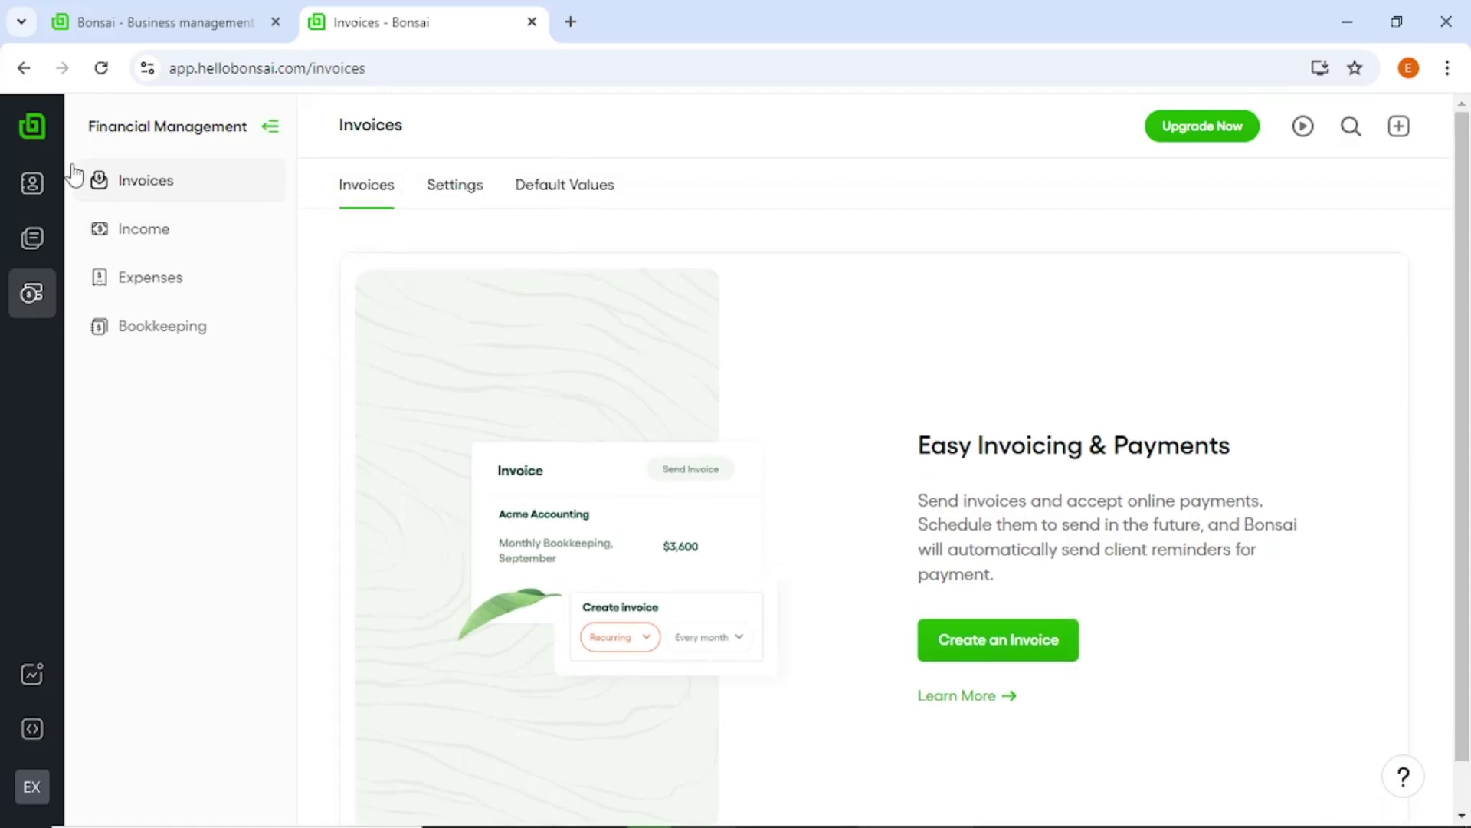
{"action": "left_click", "coordinate": [39, 141]}
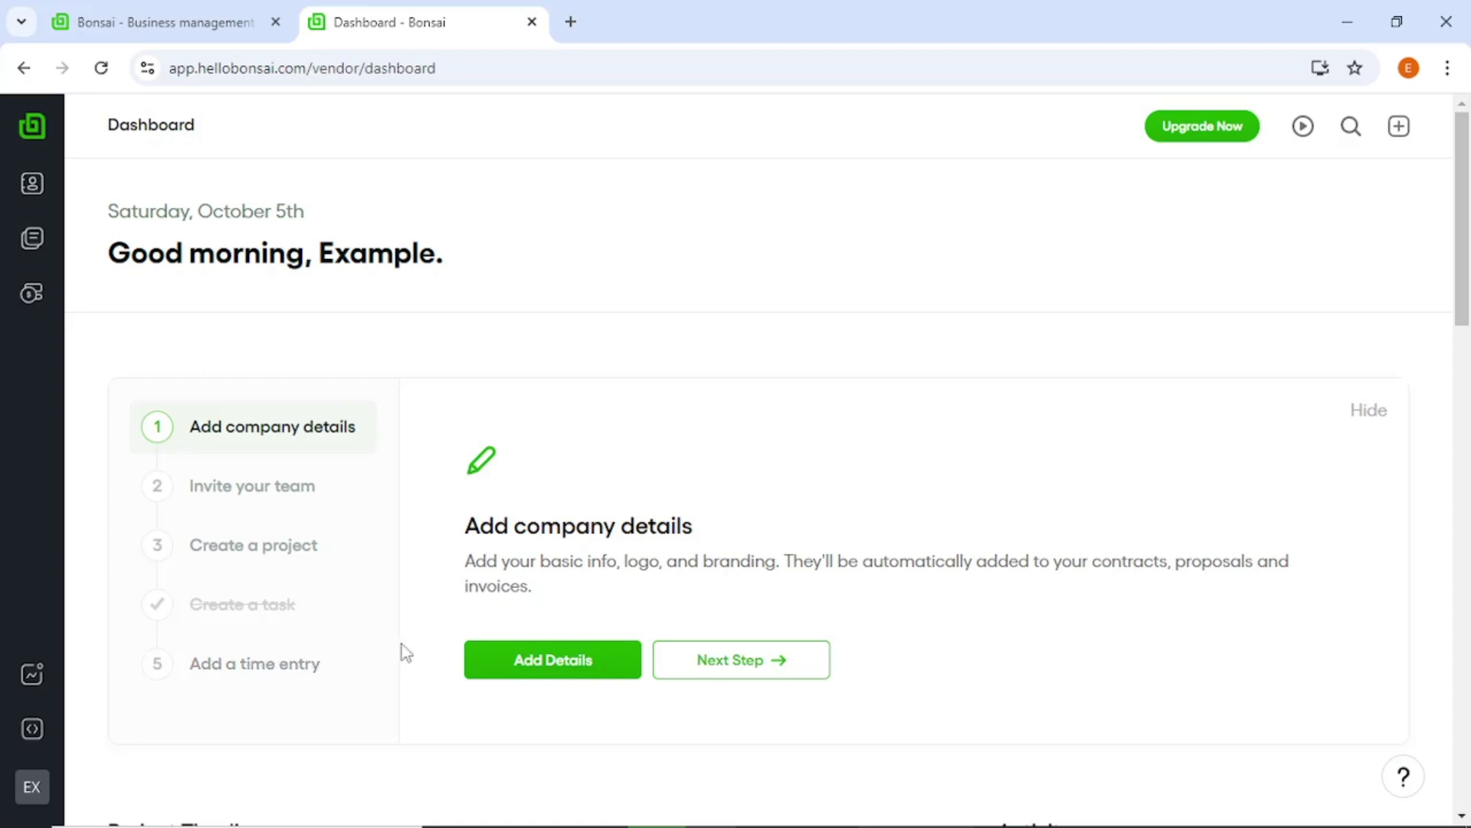
{"action": "scroll", "coordinate": [402, 652], "scroll_direction": "down", "scroll_amount": 2}
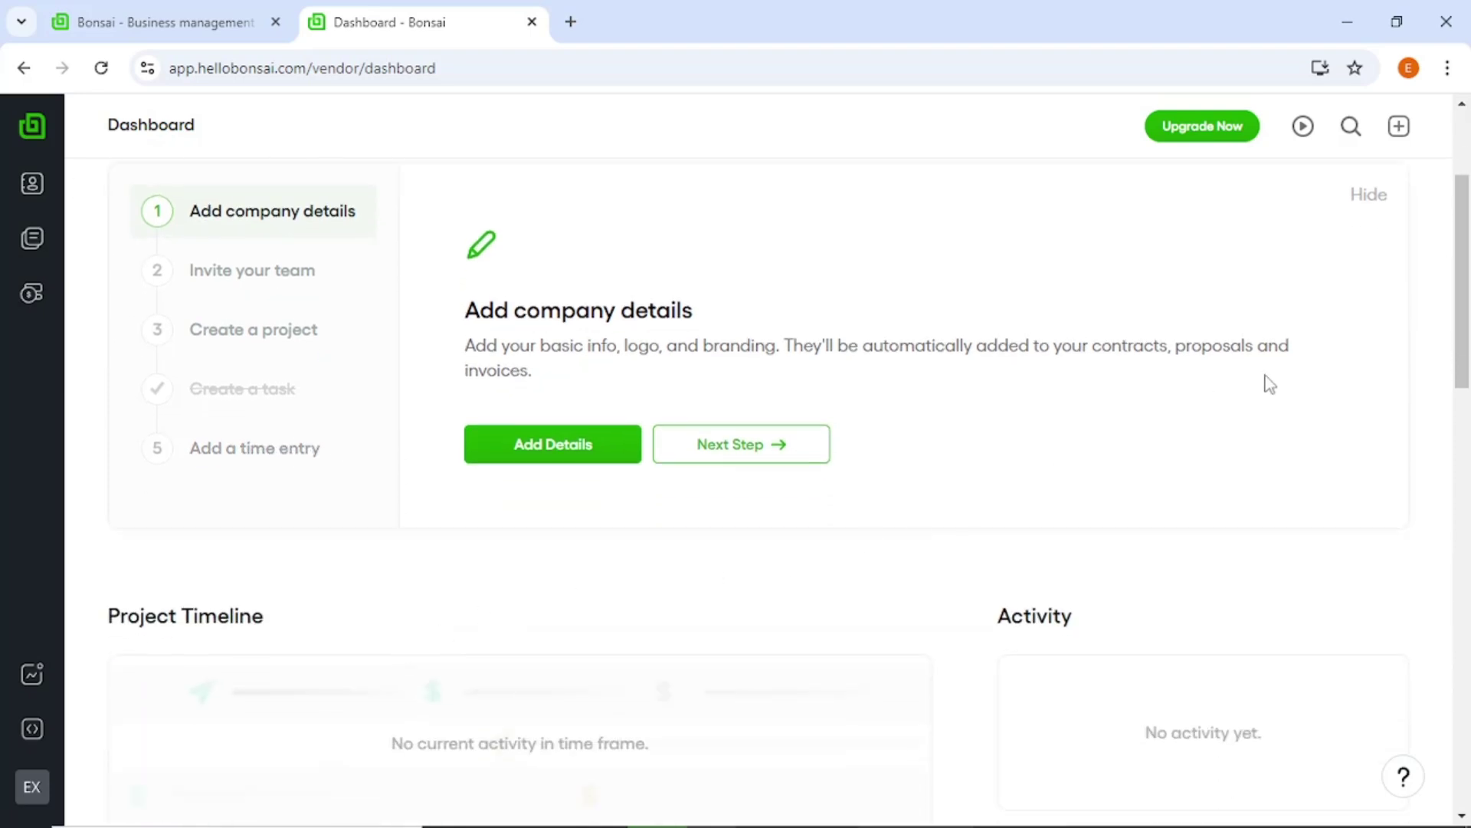
{"action": "mouse_move", "coordinate": [1460, 335]}
{"action": "left_mouse_down"}
{"action": "mouse_move", "coordinate": [1468, 743]}
{"action": "mouse_move", "coordinate": [1451, 465]}
{"action": "mouse_move", "coordinate": [1468, 239]}
{"action": "left_mouse_up"}
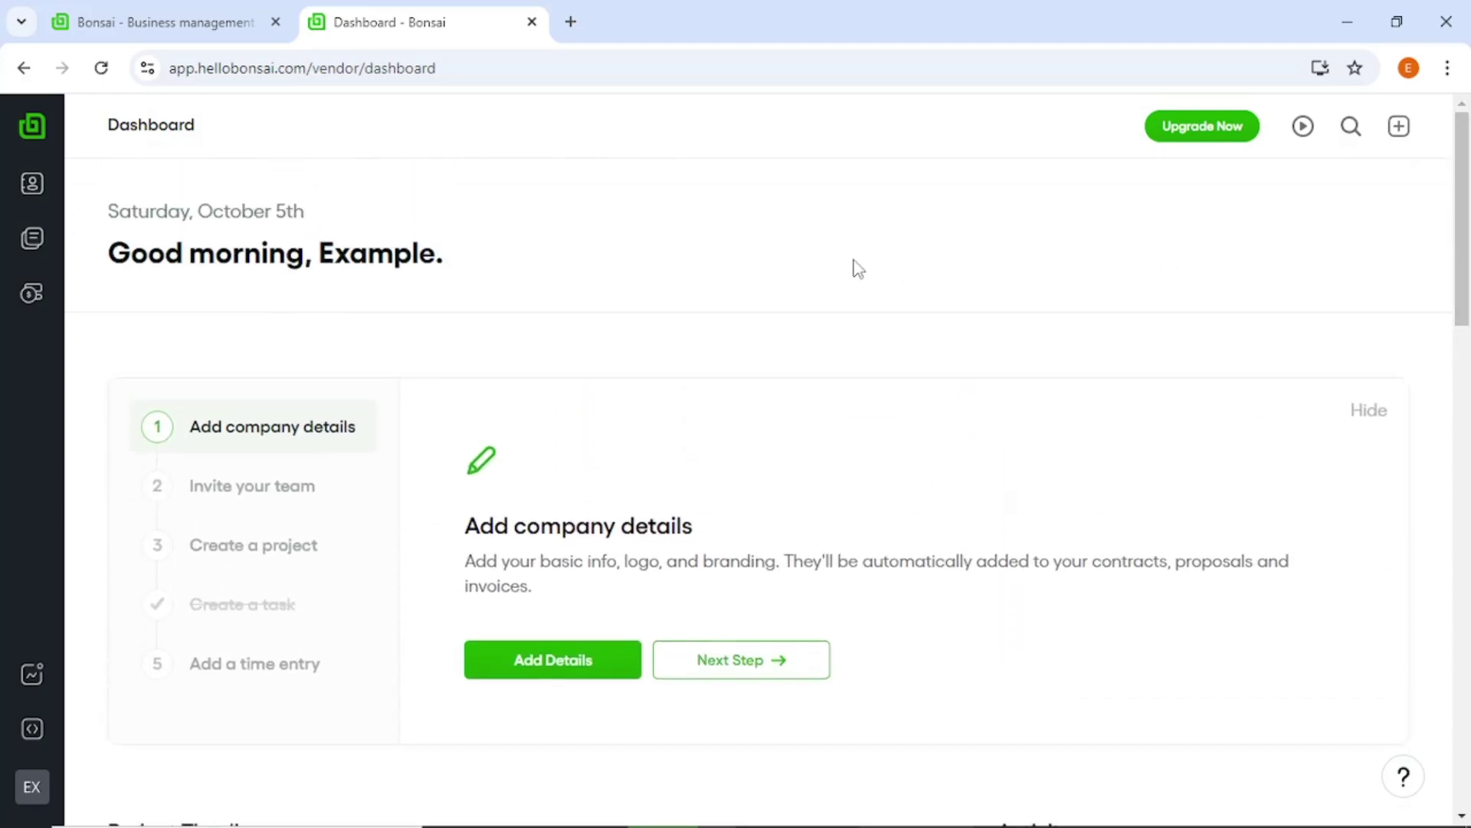